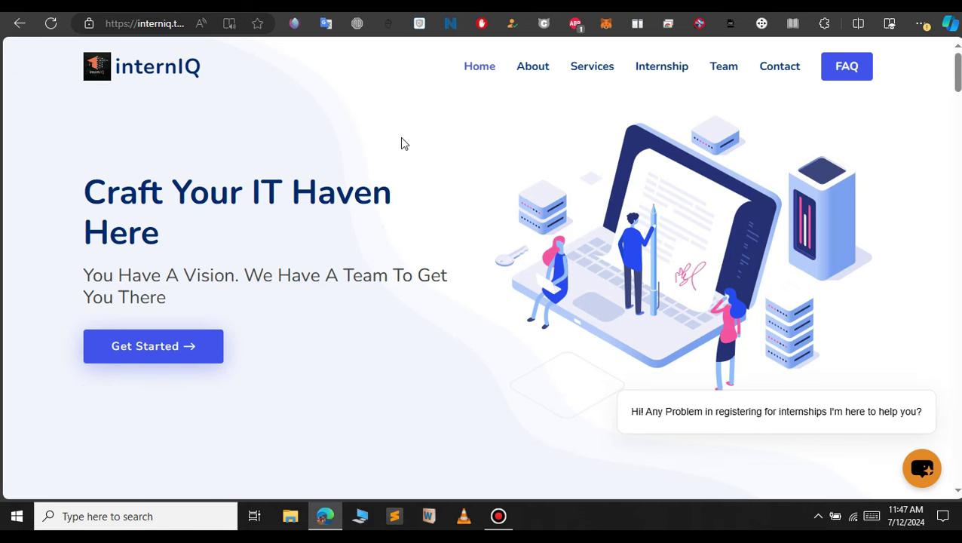
Leave the interniq.tech site by selecting the web address to search for 'save all resources'
{"action": "scroll", "coordinate": [172, 176], "scroll_direction": "down", "scroll_amount": 5}
{"action": "scroll", "coordinate": [172, 169], "scroll_direction": "up", "scroll_amount": 5}
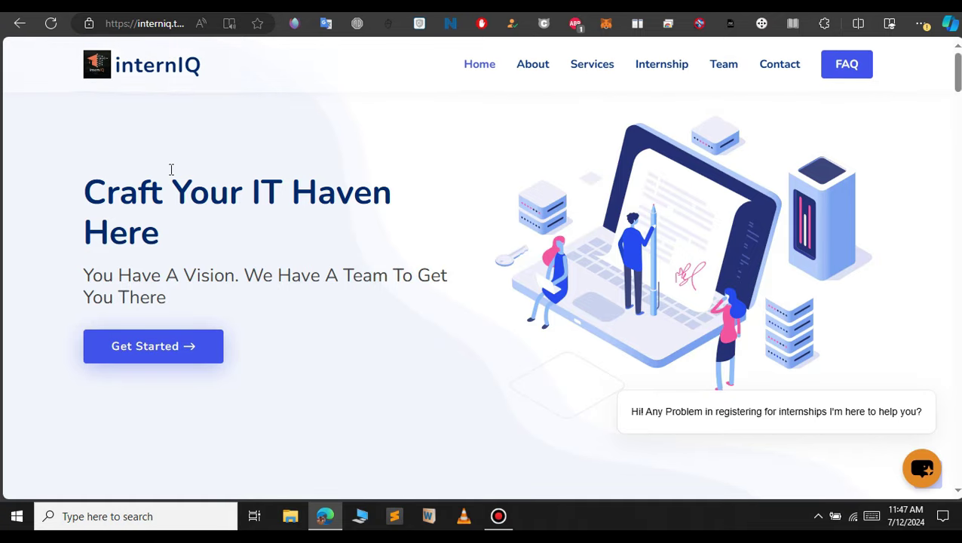
{"action": "left_click", "coordinate": [173, 23]}
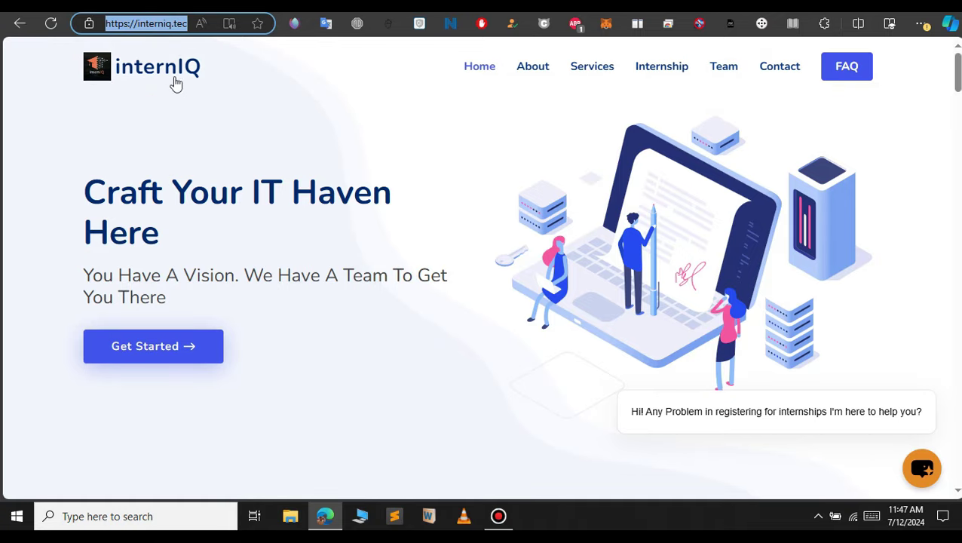
{"action": "scroll", "coordinate": [516, 175], "scroll_direction": "down", "scroll_amount": 5}
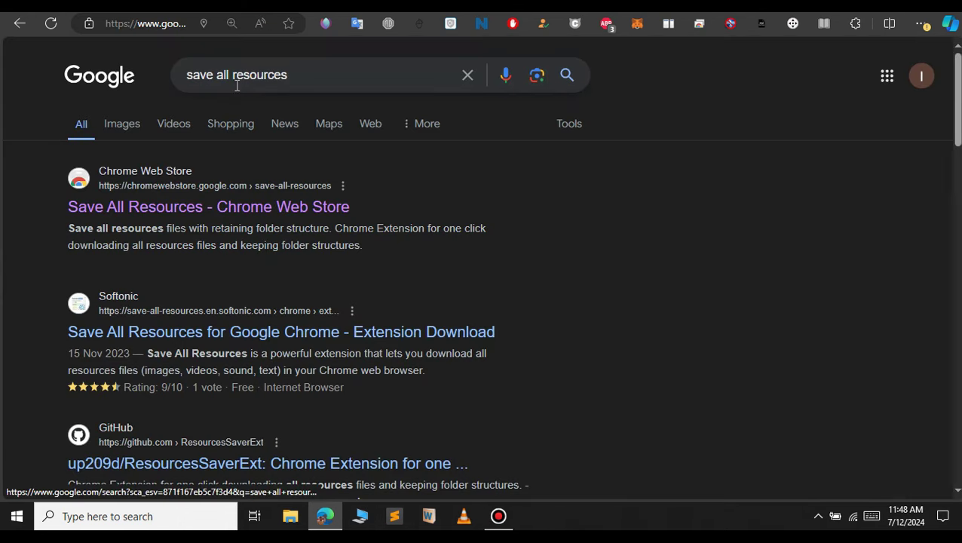
Review the Save All Resources Web Store listing and reviews, then start adding it to Edge
{"action": "left_click_drag", "start_coordinate": [301, 75], "coordinate": [214, 78]}
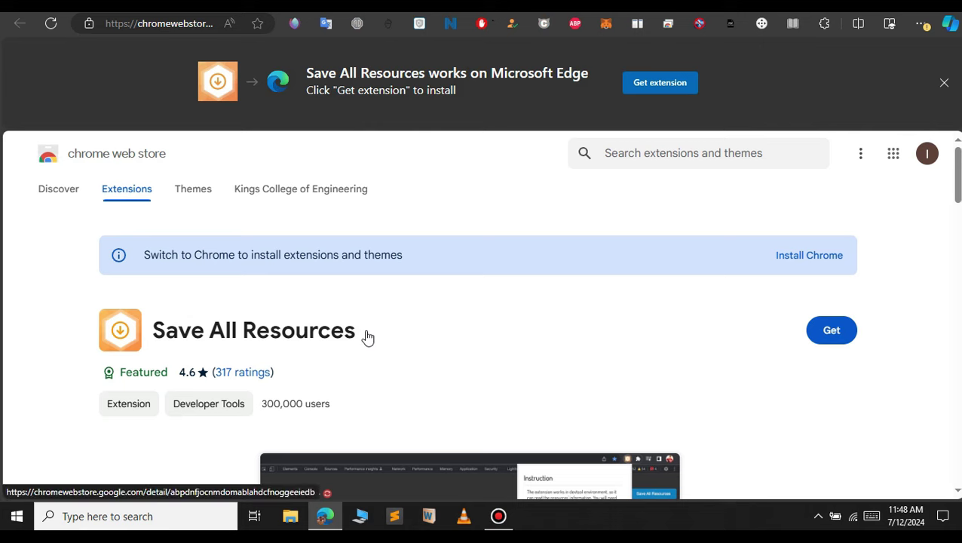
{"action": "scroll", "coordinate": [363, 324], "scroll_direction": "down", "scroll_amount": 2}
{"action": "scroll", "coordinate": [364, 323], "scroll_direction": "up", "scroll_amount": 2}
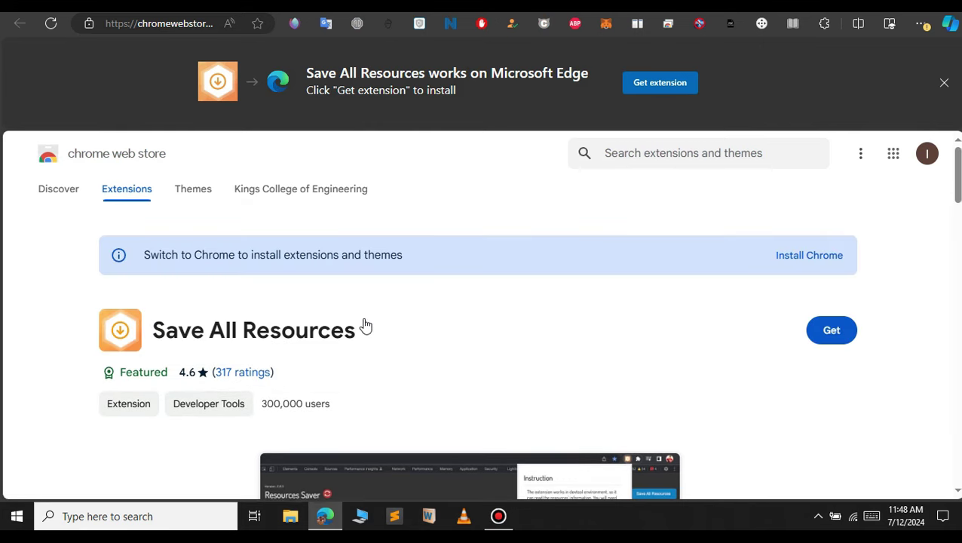
{"action": "scroll", "coordinate": [332, 326], "scroll_direction": "down", "scroll_amount": 5}
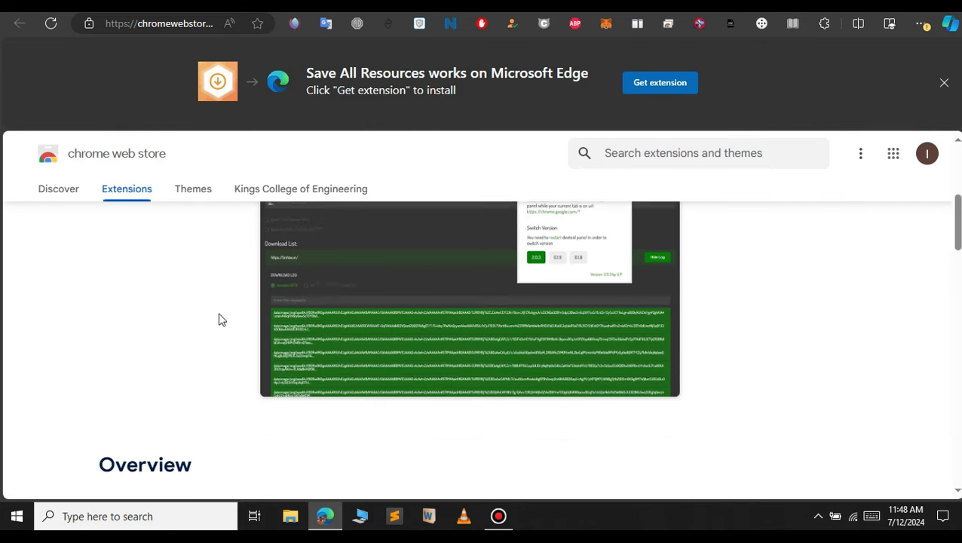
{"action": "scroll", "coordinate": [214, 335], "scroll_direction": "down", "scroll_amount": 4}
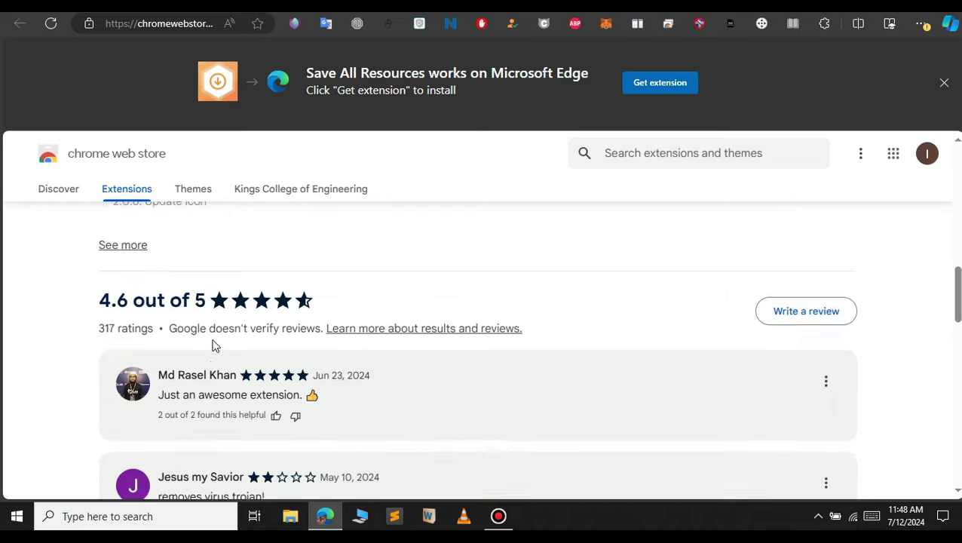
{"action": "scroll", "coordinate": [214, 344], "scroll_direction": "up", "scroll_amount": 2}
{"action": "scroll", "coordinate": [214, 344], "scroll_direction": "up", "scroll_amount": 7}
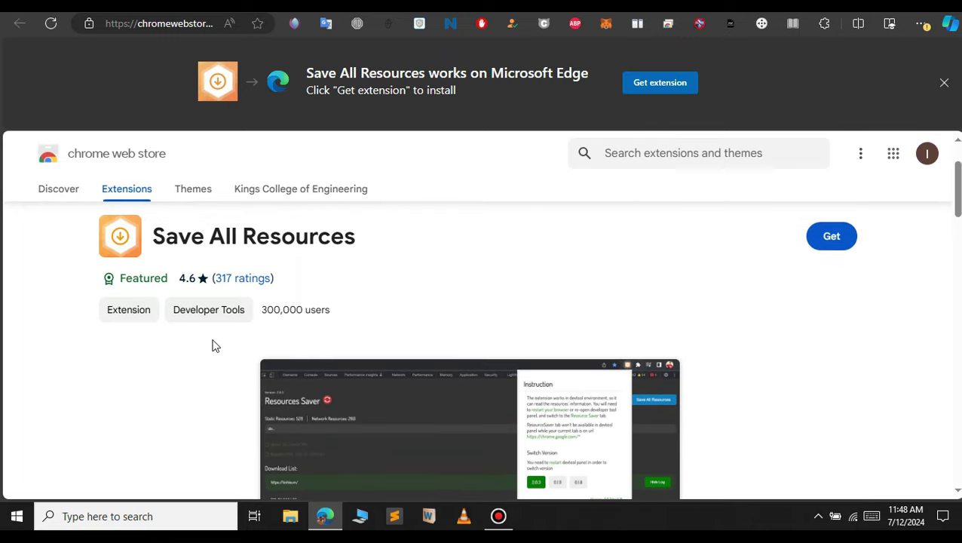
{"action": "left_click", "coordinate": [828, 236]}
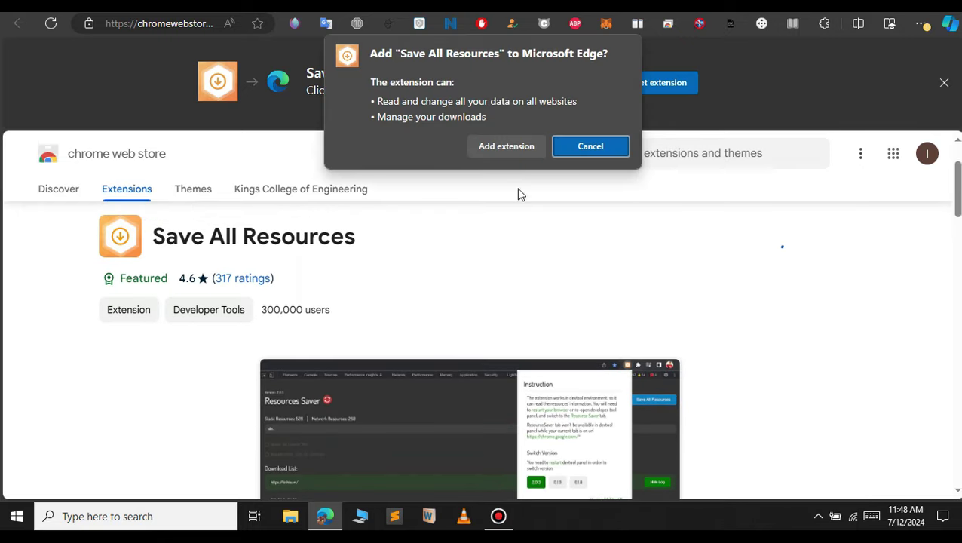
Confirm adding the Save All Resources extension to Microsoft Edge
{"action": "left_click", "coordinate": [506, 146]}
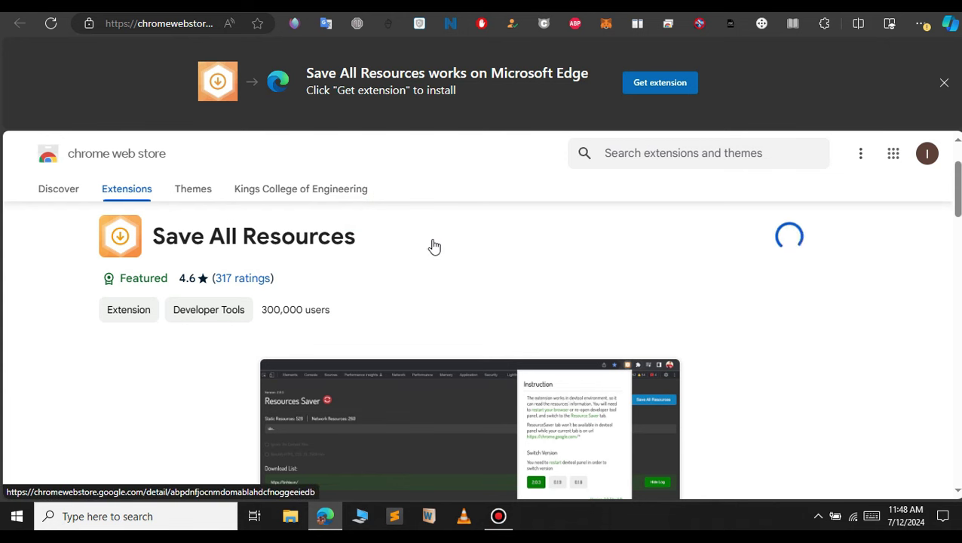
{"action": "scroll", "coordinate": [448, 268], "scroll_direction": "down", "scroll_amount": 10}
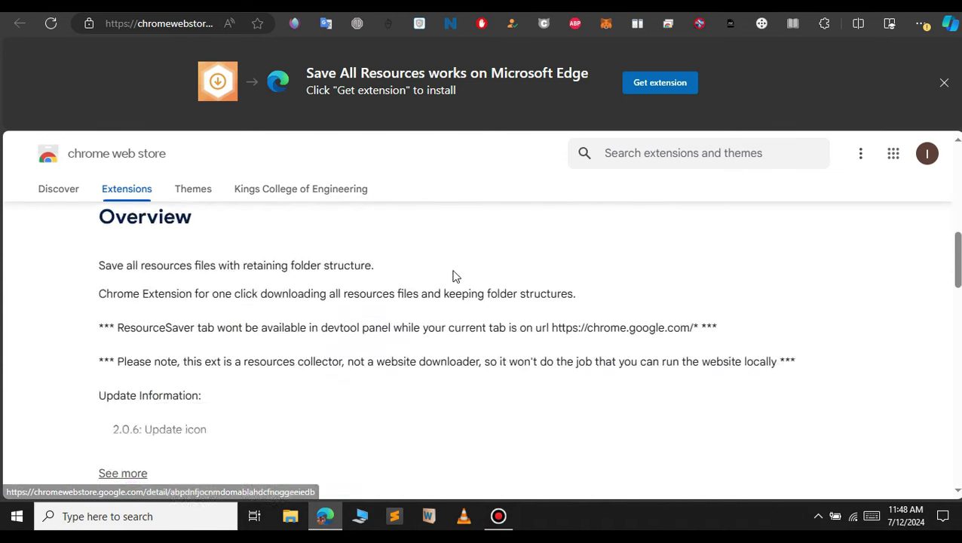
{"action": "scroll", "coordinate": [448, 281], "scroll_direction": "up", "scroll_amount": 10}
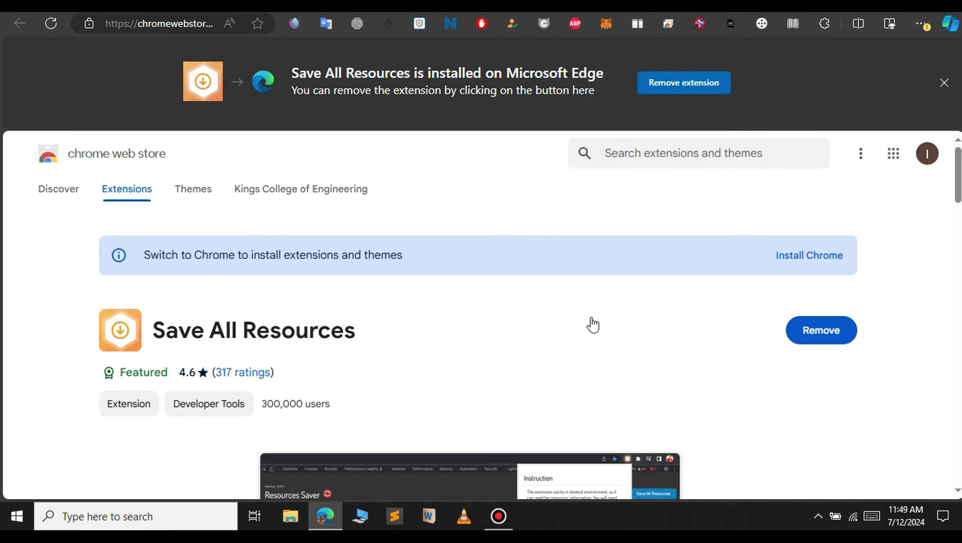
Go back to the interniq.tech site and dismiss the 'Your Door To Opportunity' popup
{"action": "scroll", "coordinate": [603, 326], "scroll_direction": "down", "scroll_amount": 3}
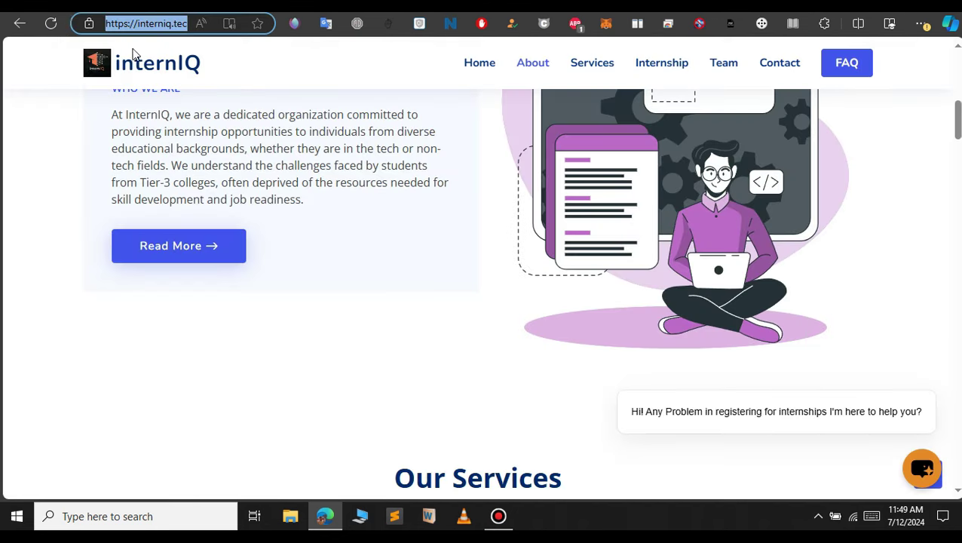
{"action": "left_click", "coordinate": [50, 23]}
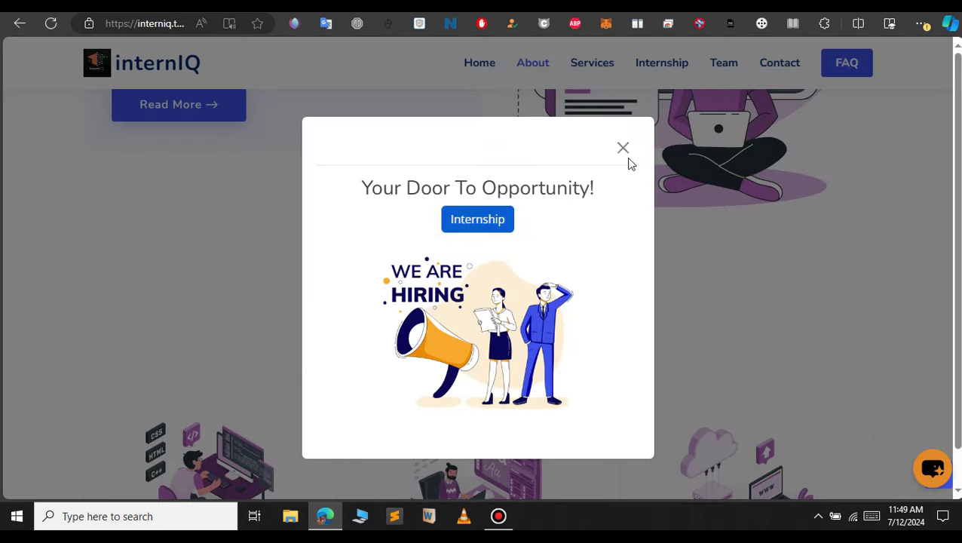
{"action": "left_click", "coordinate": [624, 150]}
{"action": "scroll", "coordinate": [377, 248], "scroll_direction": "up", "scroll_amount": 6}
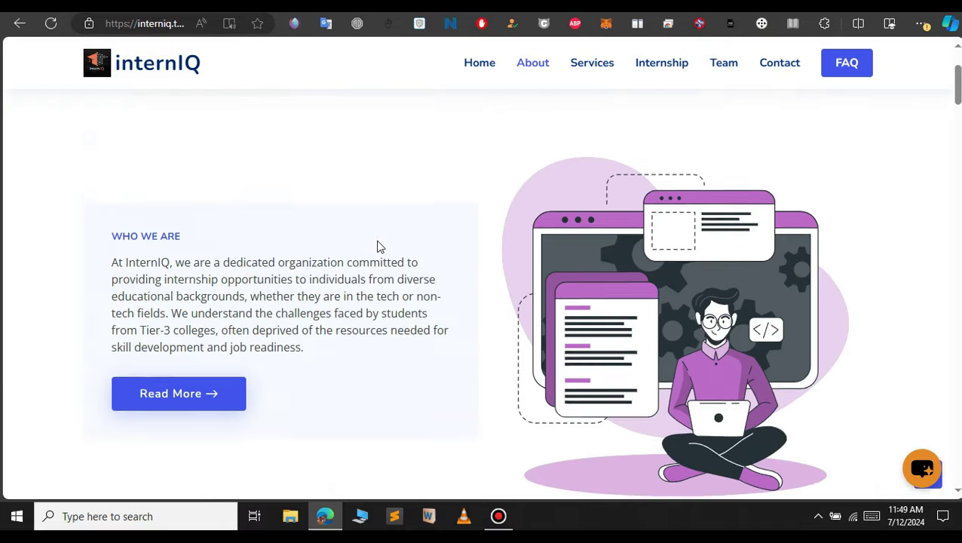
{"action": "scroll", "coordinate": [379, 247], "scroll_direction": "up", "scroll_amount": 2}
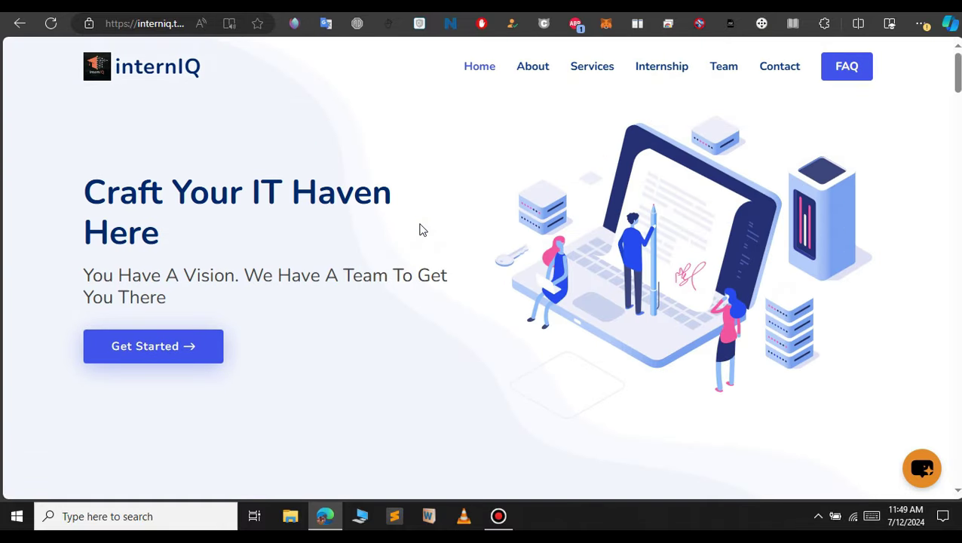
Inspect the page in DevTools and select the hero image element
{"action": "right_click", "coordinate": [422, 230]}
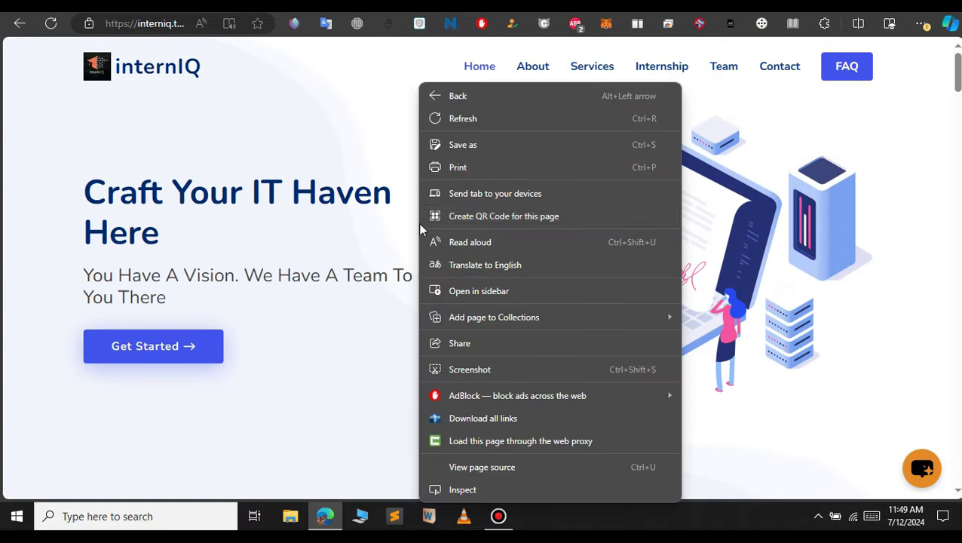
{"action": "left_click", "coordinate": [450, 491]}
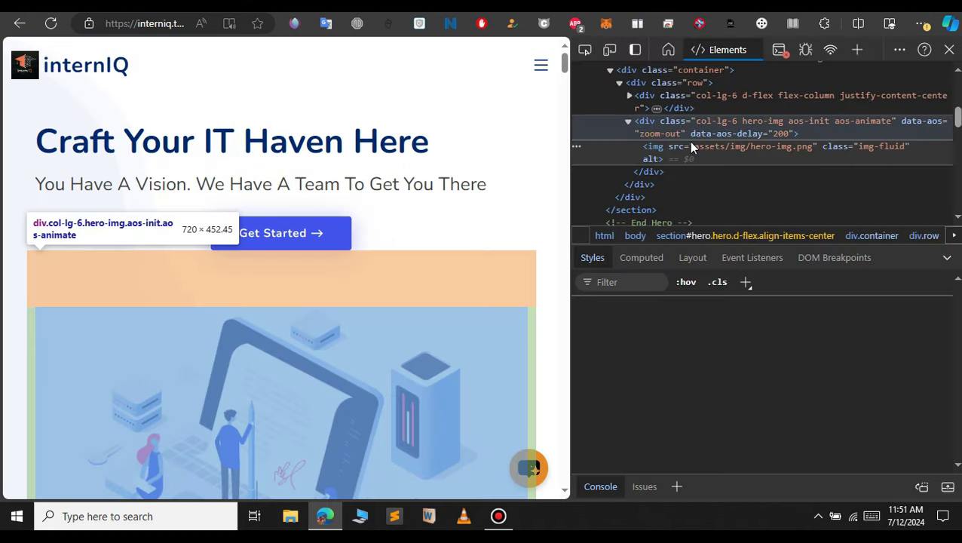
{"action": "left_click", "coordinate": [691, 145]}
{"action": "scroll", "coordinate": [676, 141], "scroll_direction": "up", "scroll_amount": 10}
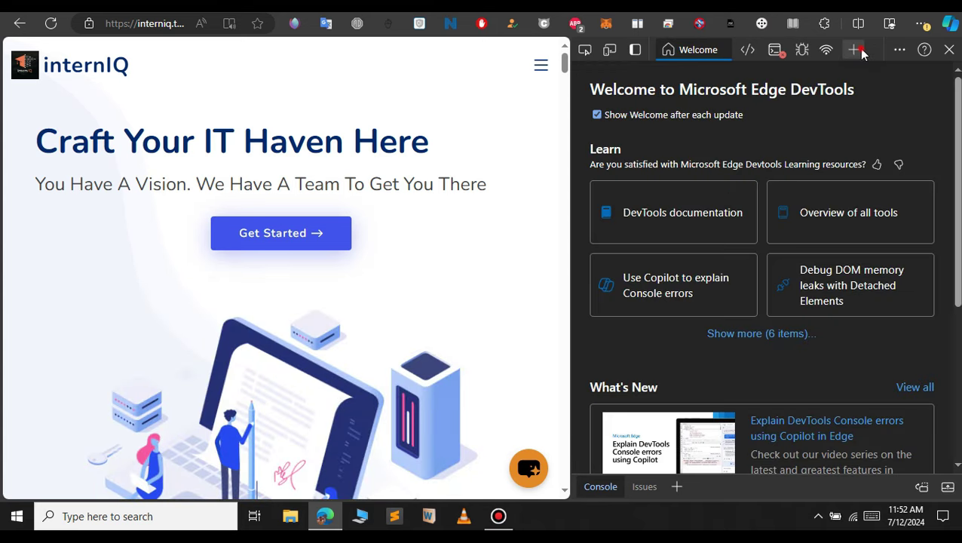
Save all site resources via ResourcesSaver with Beautify JS, HTML, CSS as interniq.tech.zip
{"action": "left_click", "coordinate": [854, 50]}
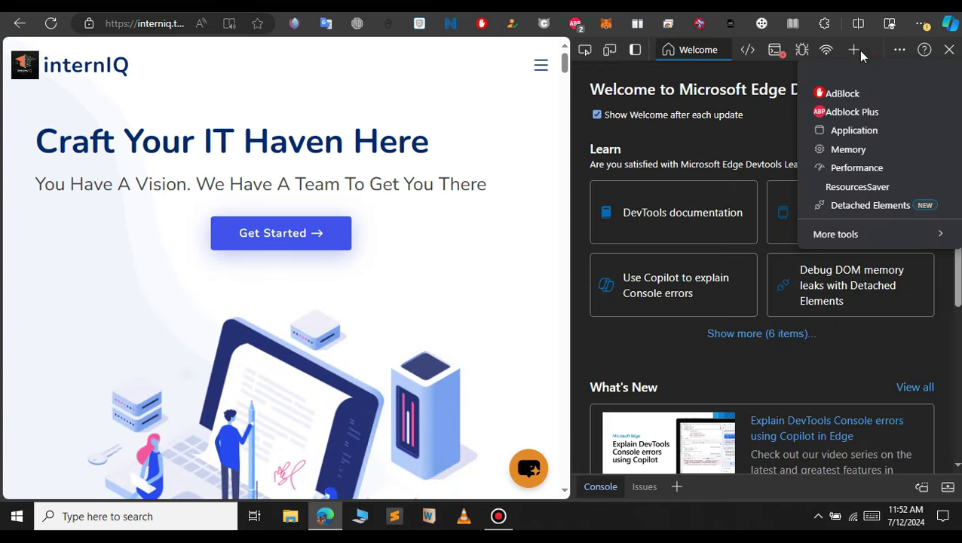
{"action": "left_click", "coordinate": [827, 185]}
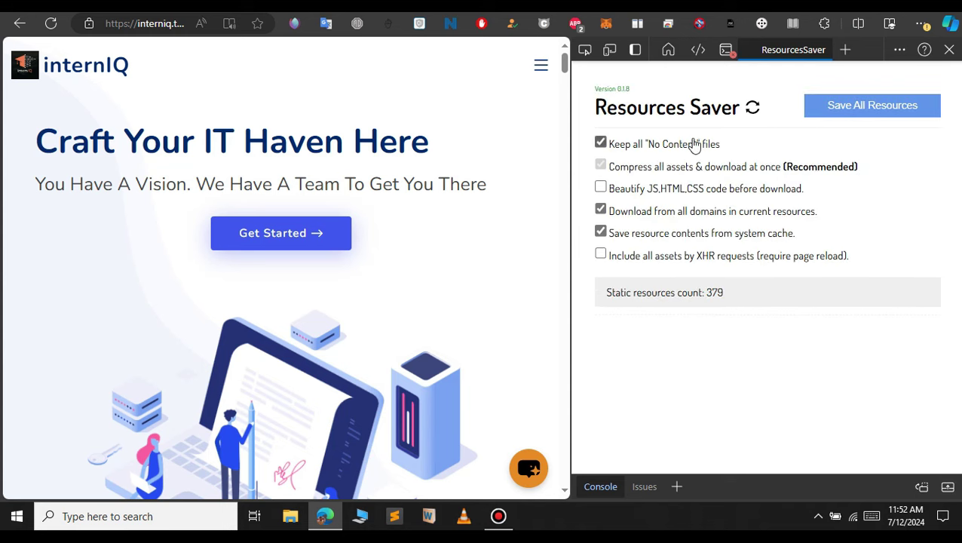
{"action": "left_click", "coordinate": [615, 190]}
{"action": "left_click", "coordinate": [871, 104]}
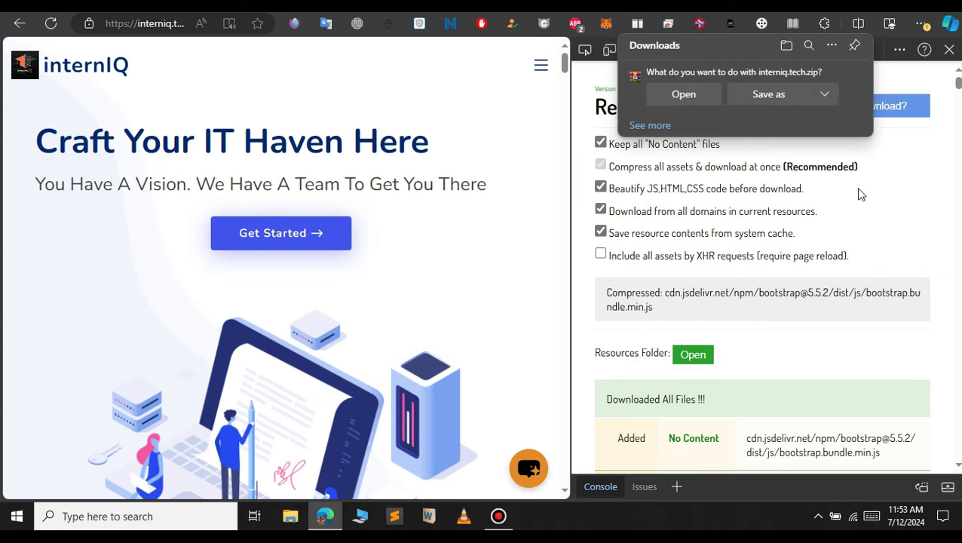
{"action": "left_click", "coordinate": [758, 95]}
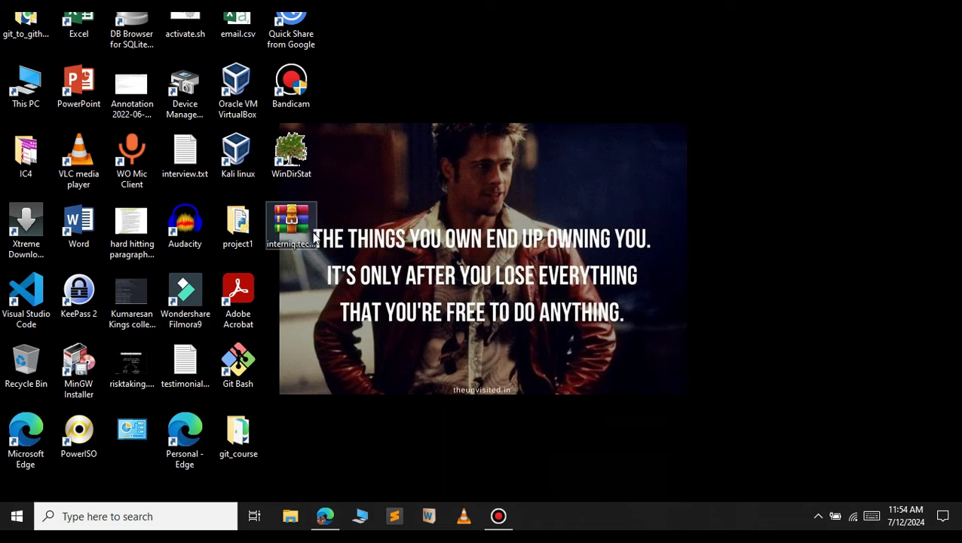
Extract interniq.tech.zip with WinRAR into a new folder Documents\interniq
{"action": "left_click", "coordinate": [303, 217]}
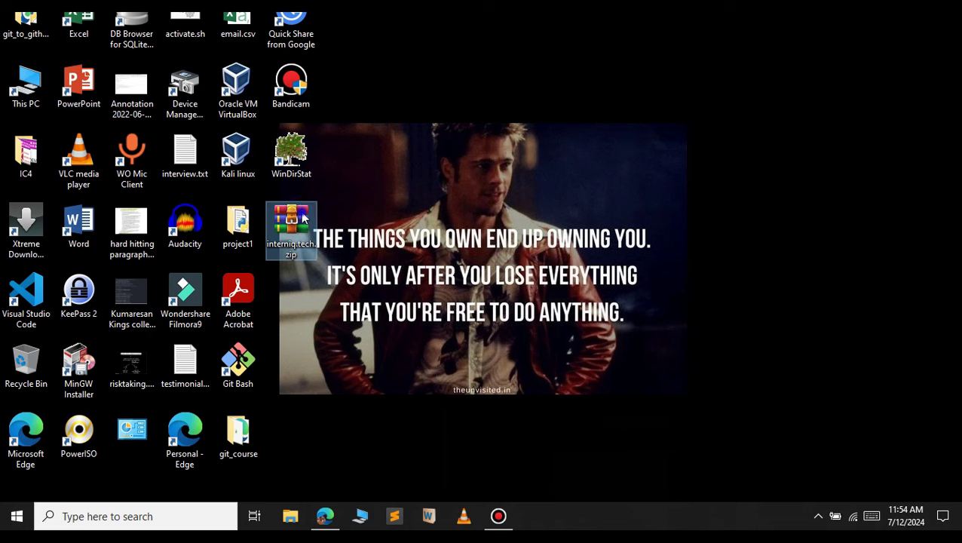
{"action": "right_click", "coordinate": [293, 222]}
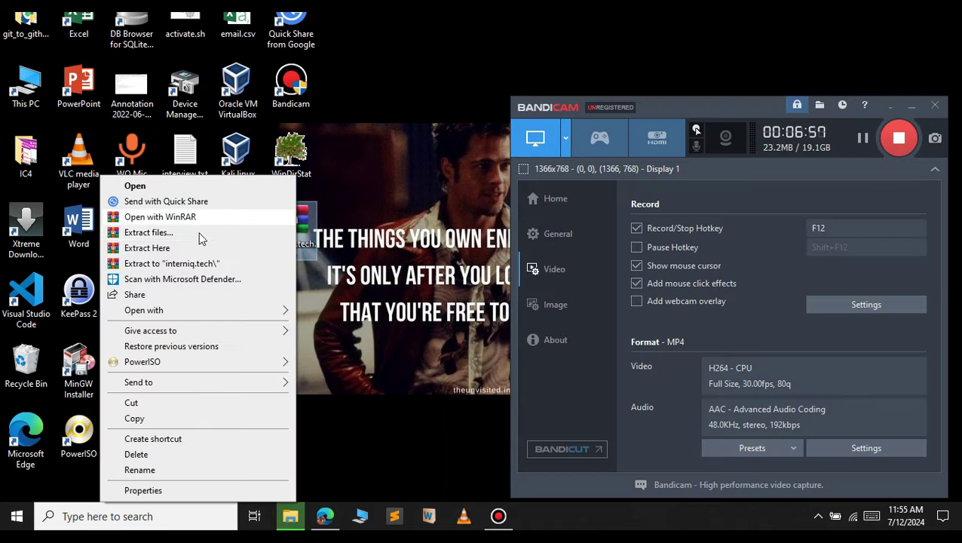
{"action": "key", "text": "Escape"}
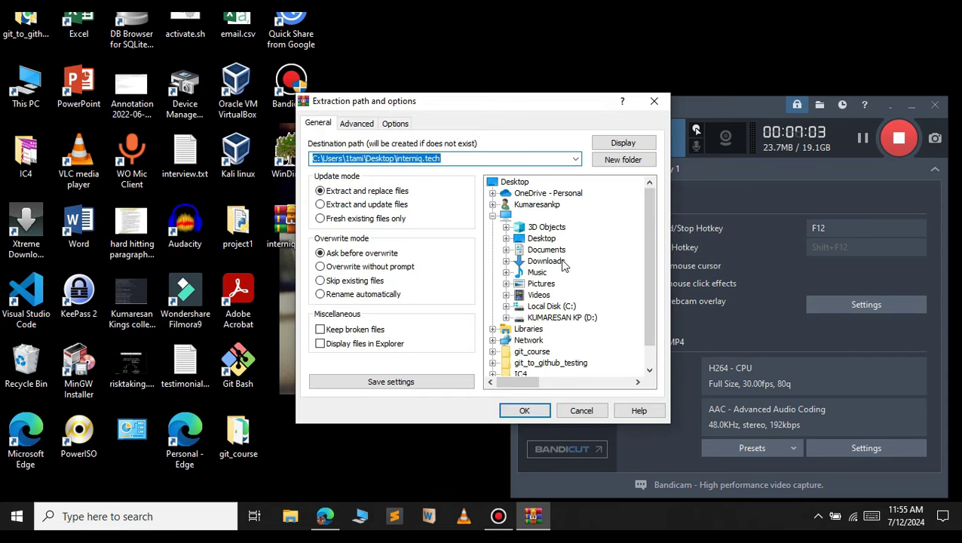
{"action": "left_click", "coordinate": [546, 249]}
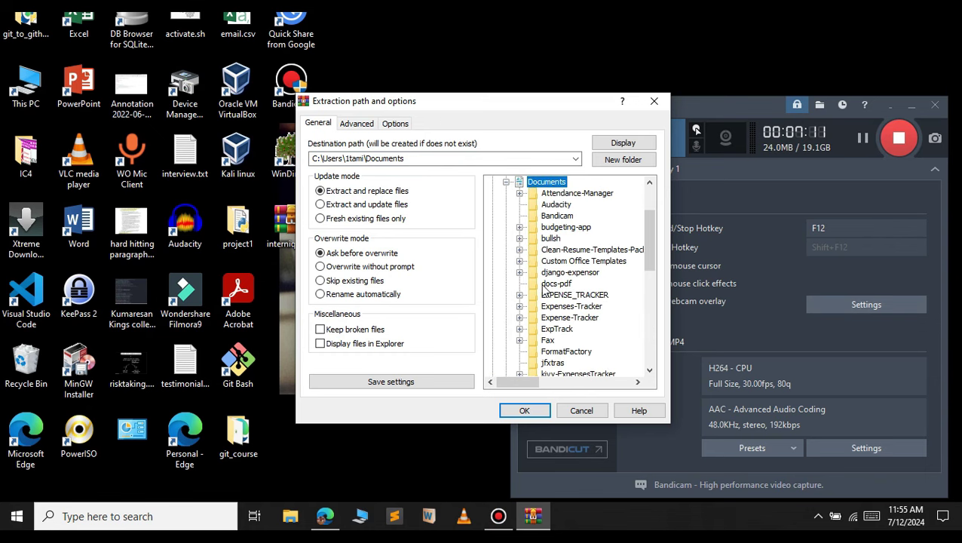
{"action": "left_click", "coordinate": [615, 160]}
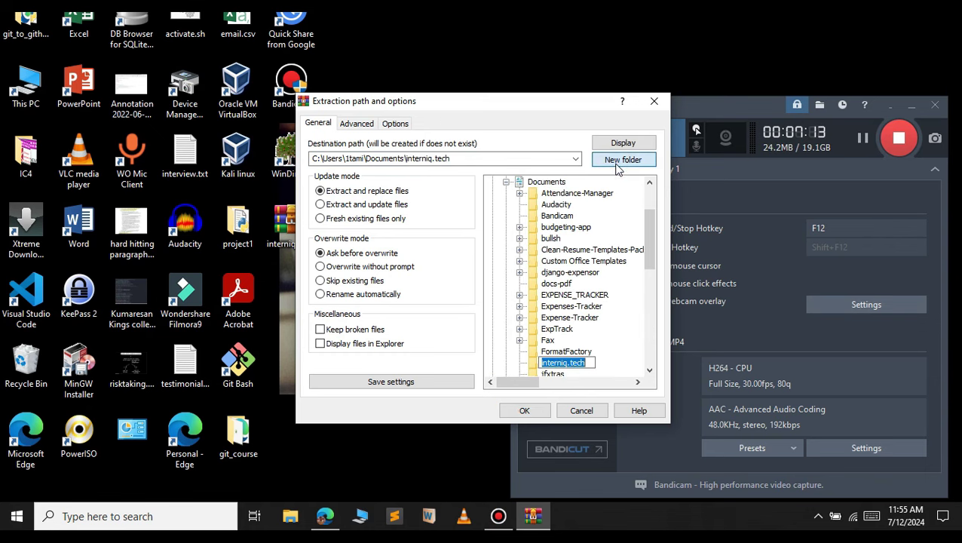
{"action": "type", "text": "interniq"}
{"action": "key", "text": "Return"}
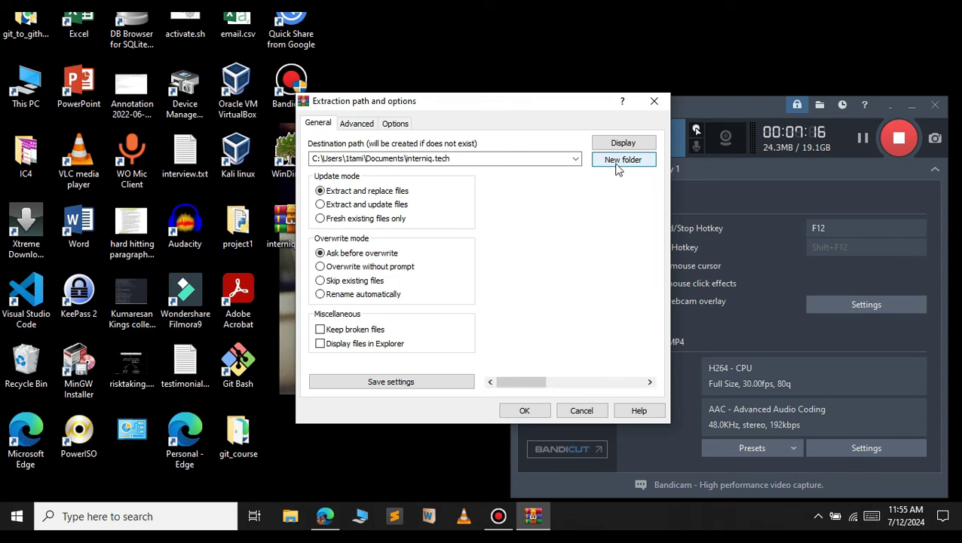
{"action": "left_click", "coordinate": [527, 410]}
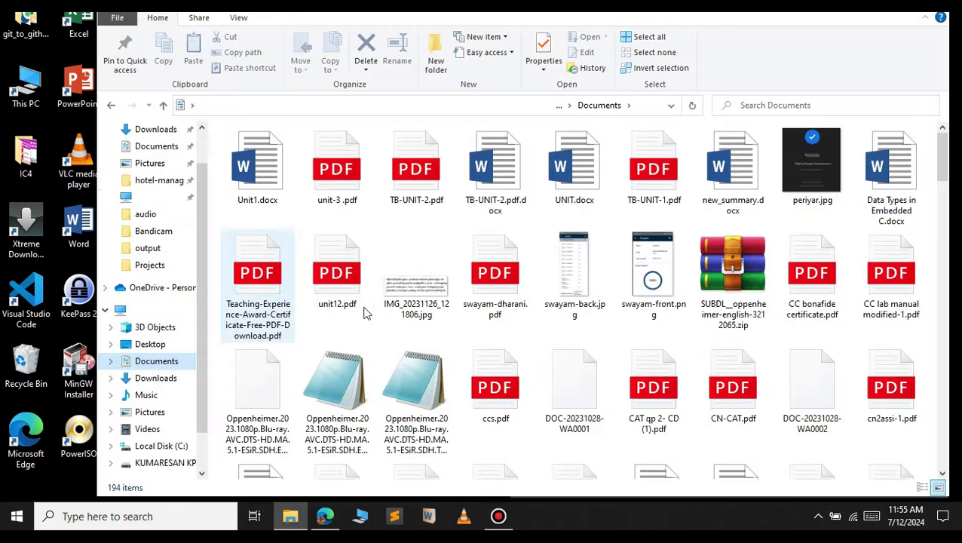
Browse into Documents\interniq\interniq.tech and open index.html in the browser
{"action": "left_click", "coordinate": [311, 292]}
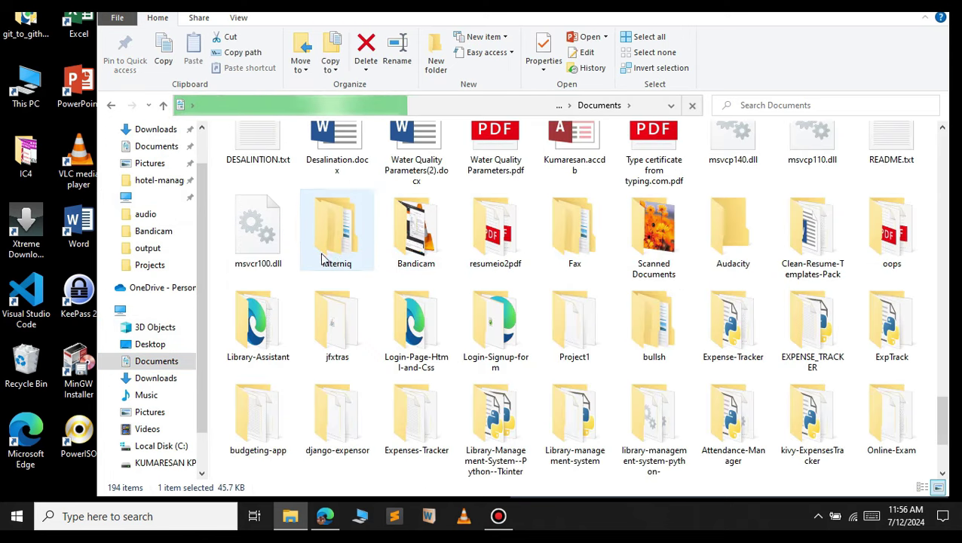
{"action": "left_click", "coordinate": [319, 253]}
{"action": "double_click", "coordinate": [319, 252]}
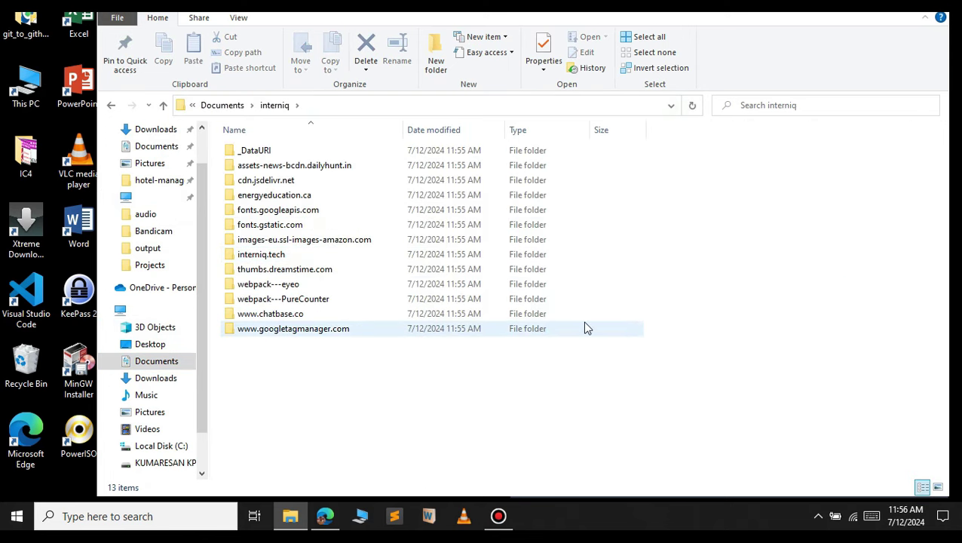
{"action": "left_click", "coordinate": [292, 253]}
{"action": "left_click", "coordinate": [292, 256]}
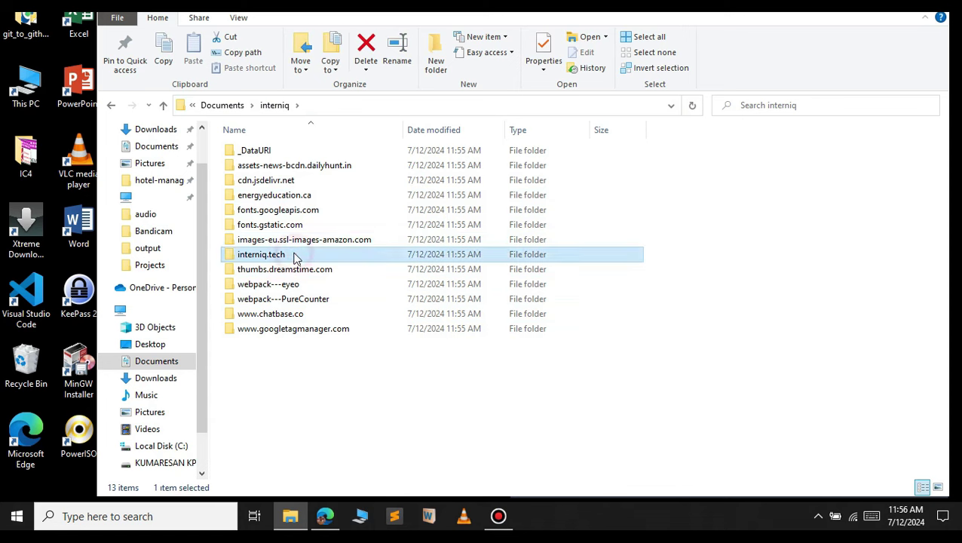
{"action": "left_click", "coordinate": [333, 263]}
{"action": "double_click", "coordinate": [332, 261]}
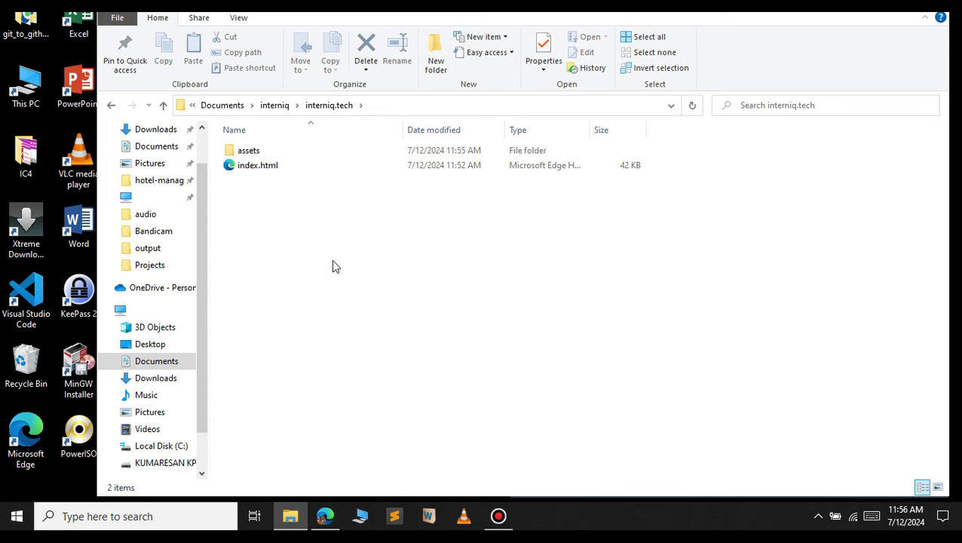
{"action": "double_click", "coordinate": [283, 166]}
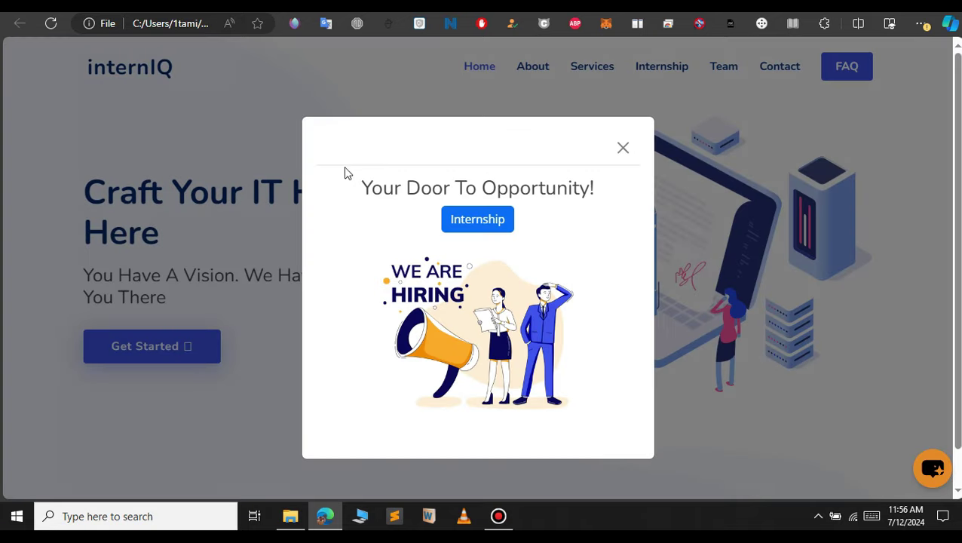
Close the local site's hiring popup, scroll down, and return to the interniq.tech folder
{"action": "left_click", "coordinate": [628, 153]}
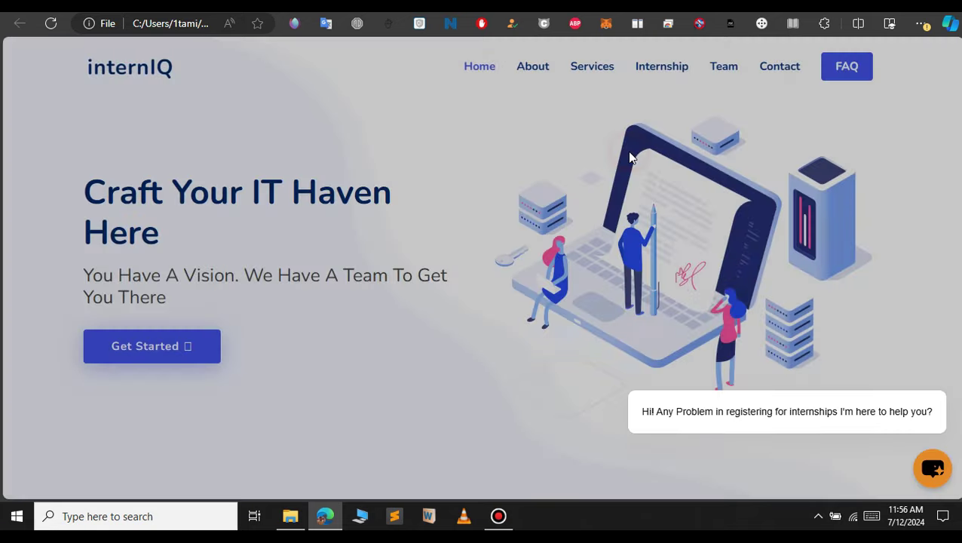
{"action": "scroll", "coordinate": [347, 187], "scroll_direction": "down", "scroll_amount": 5}
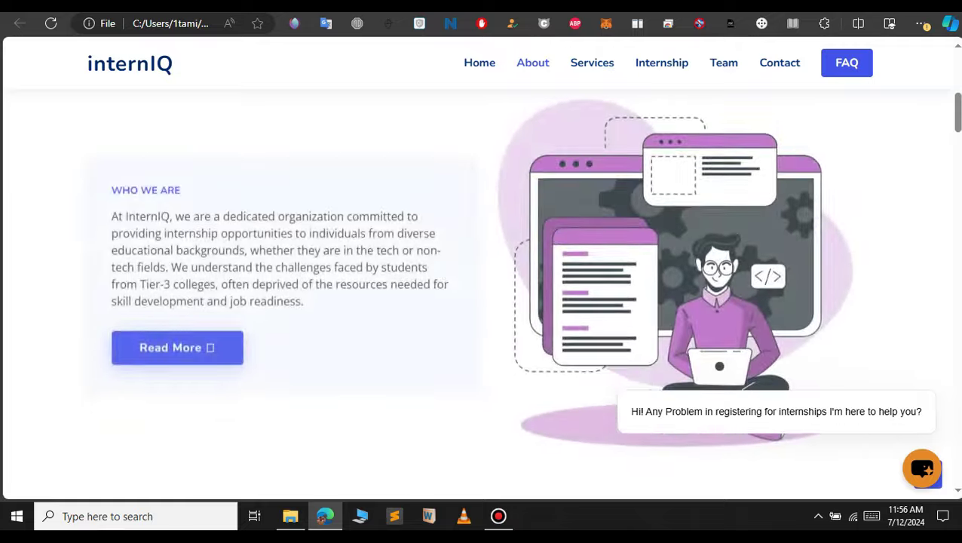
{"action": "key", "text": "alt+Tab"}
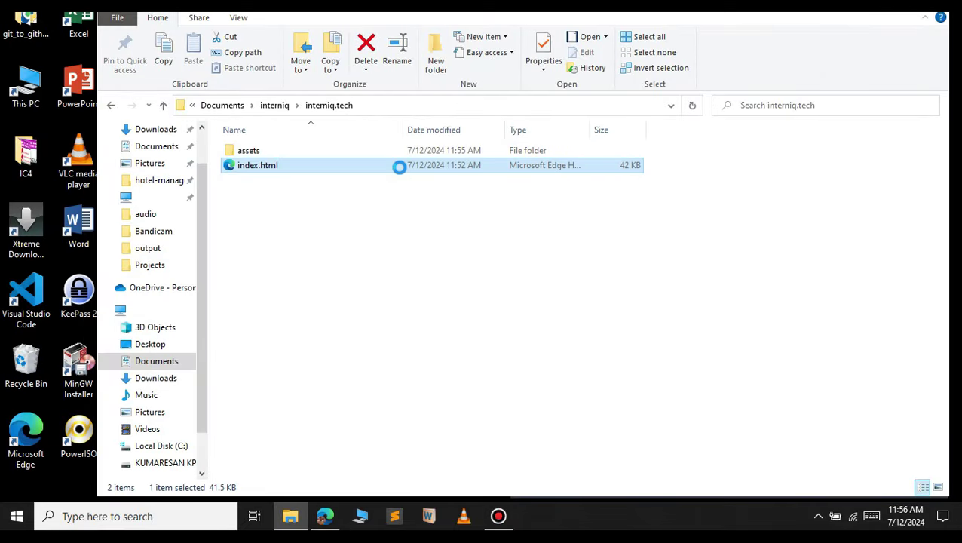
Open index.html in Notepad and locate the <title> line
{"action": "right_click", "coordinate": [398, 168]}
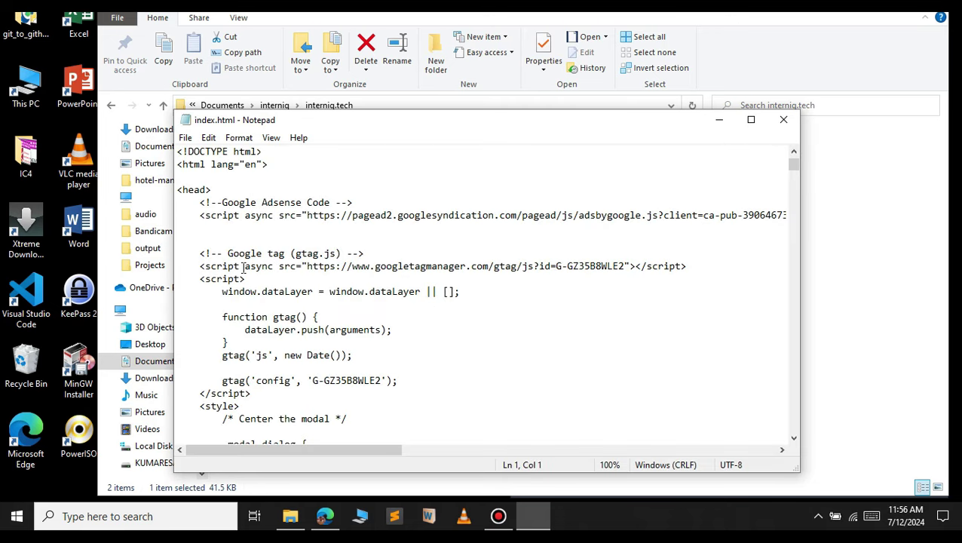
{"action": "scroll", "coordinate": [243, 269], "scroll_direction": "down", "scroll_amount": 20}
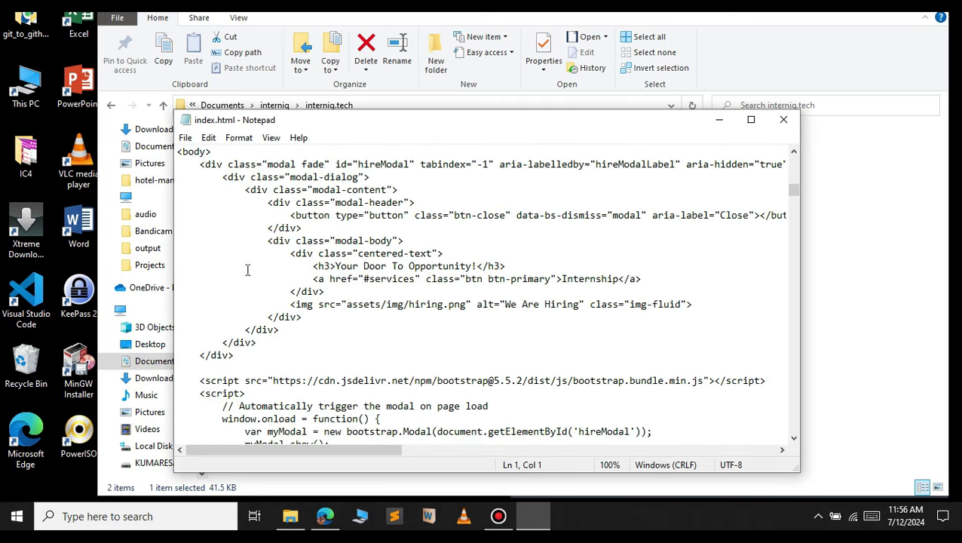
{"action": "scroll", "coordinate": [247, 269], "scroll_direction": "down", "scroll_amount": 16}
{"action": "scroll", "coordinate": [248, 274], "scroll_direction": "up", "scroll_amount": 6}
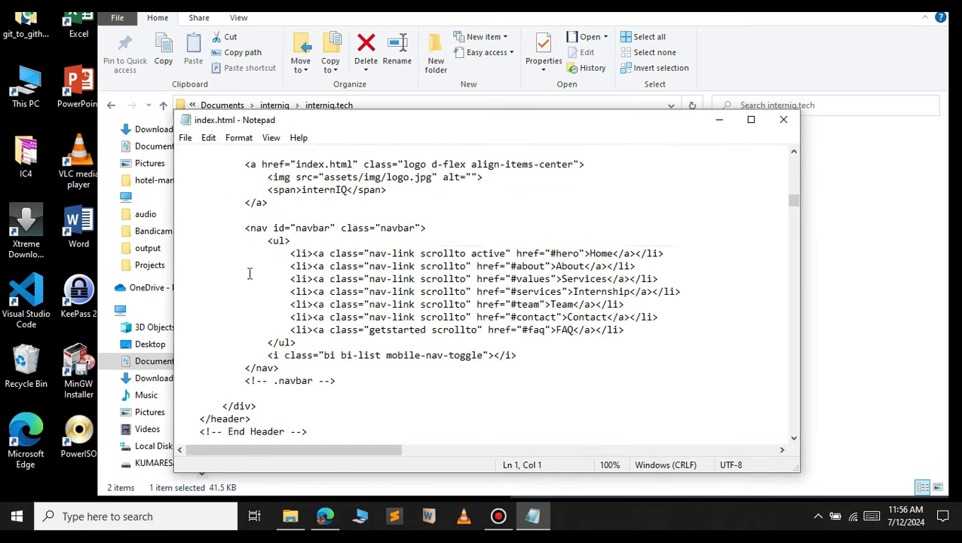
{"action": "scroll", "coordinate": [248, 273], "scroll_direction": "up", "scroll_amount": 1}
{"action": "scroll", "coordinate": [414, 273], "scroll_direction": "down", "scroll_amount": 8}
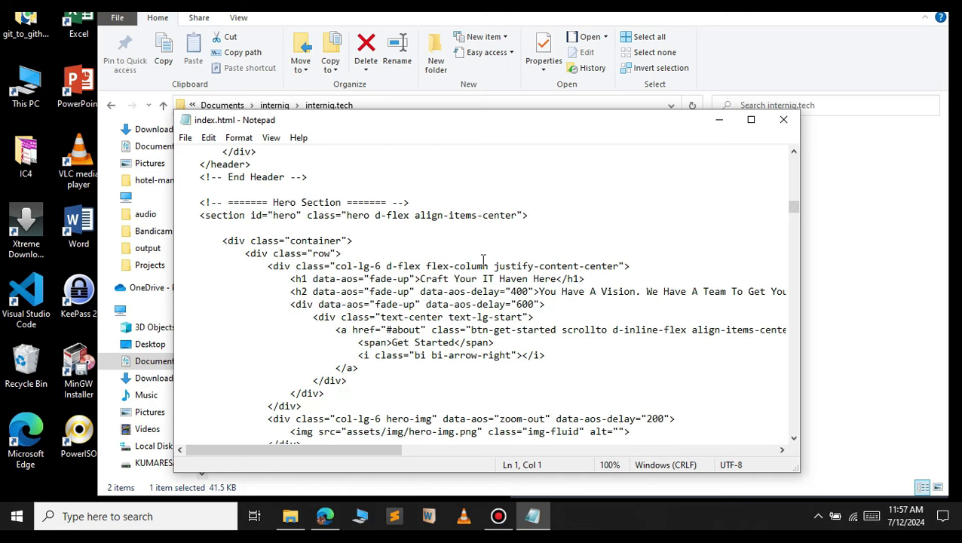
{"action": "scroll", "coordinate": [422, 226], "scroll_direction": "up", "scroll_amount": 18}
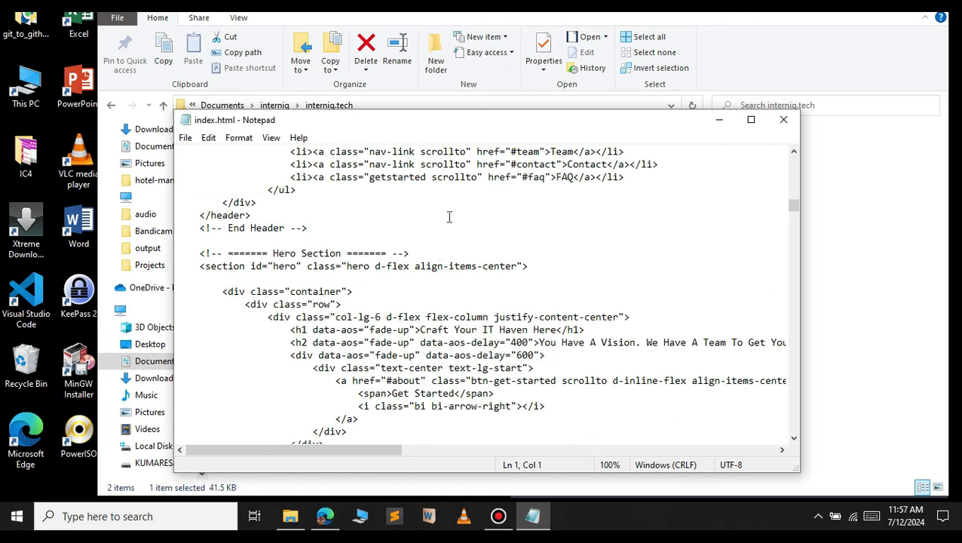
Replace the InternIQ title with 'Programming Tutorial', save index.html, and close Notepad
{"action": "triple_click", "coordinate": [254, 316]}
{"action": "left_click", "coordinate": [254, 316]}
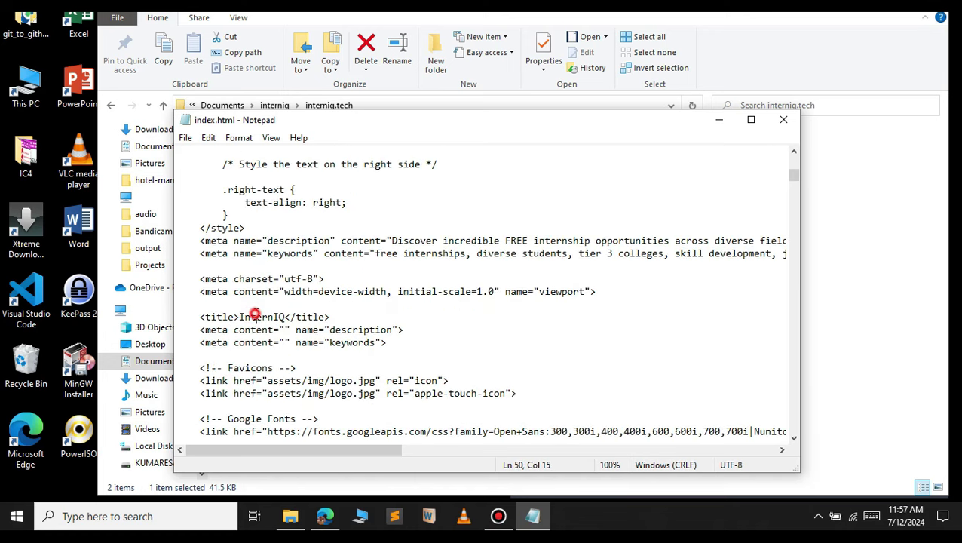
{"action": "triple_click", "coordinate": [254, 316]}
{"action": "left_click", "coordinate": [255, 317]}
{"action": "left_click", "coordinate": [282, 315]}
{"action": "key", "text": "BackSpace"}
{"action": "key", "text": "BackSpace"}
{"action": "key", "text": "BackSpace"}
{"action": "key", "text": "BackSpace"}
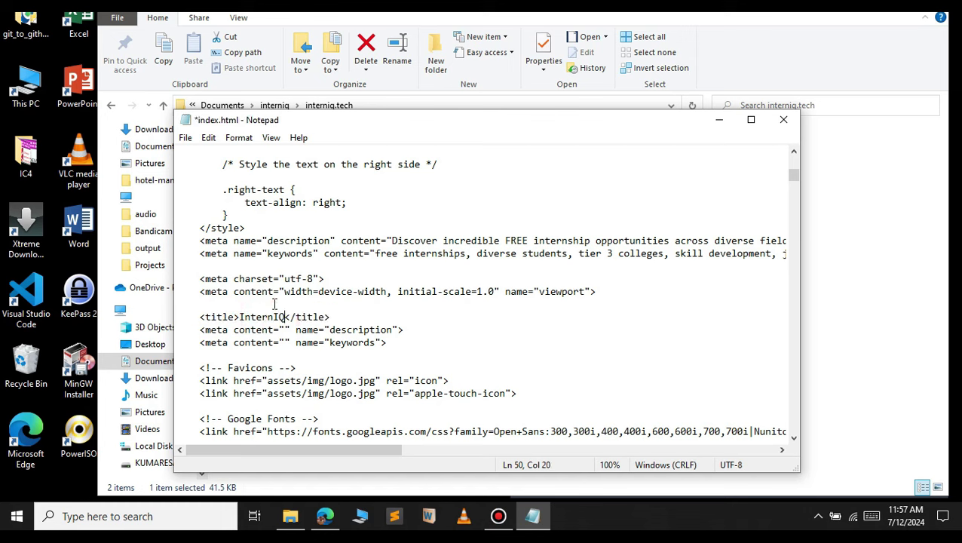
{"action": "key", "text": "BackSpace"}
{"action": "key", "text": "BackSpace"}
{"action": "key", "text": "BackSpace"}
{"action": "key", "text": "BackSpace"}
{"action": "type", "text": "Prog"}
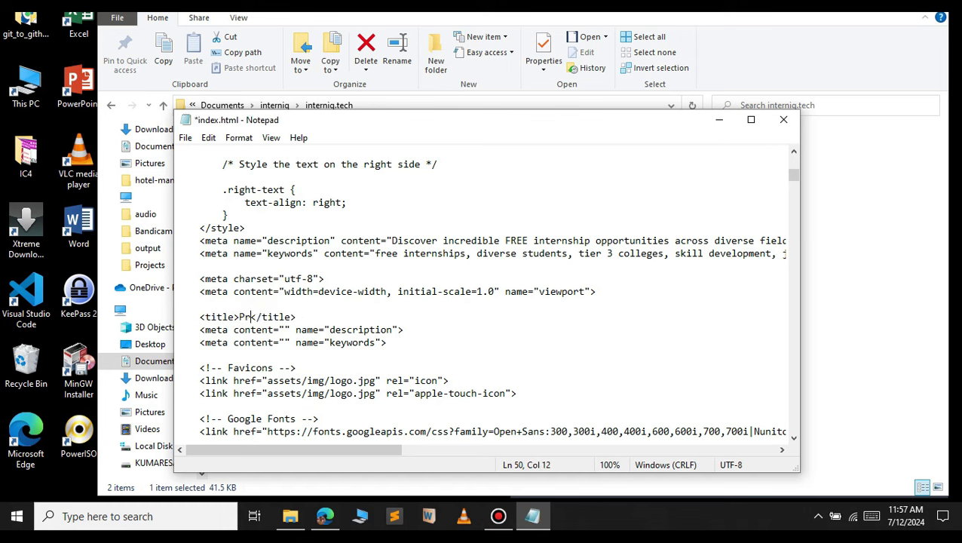
{"action": "type", "text": "ramming Tuto"}
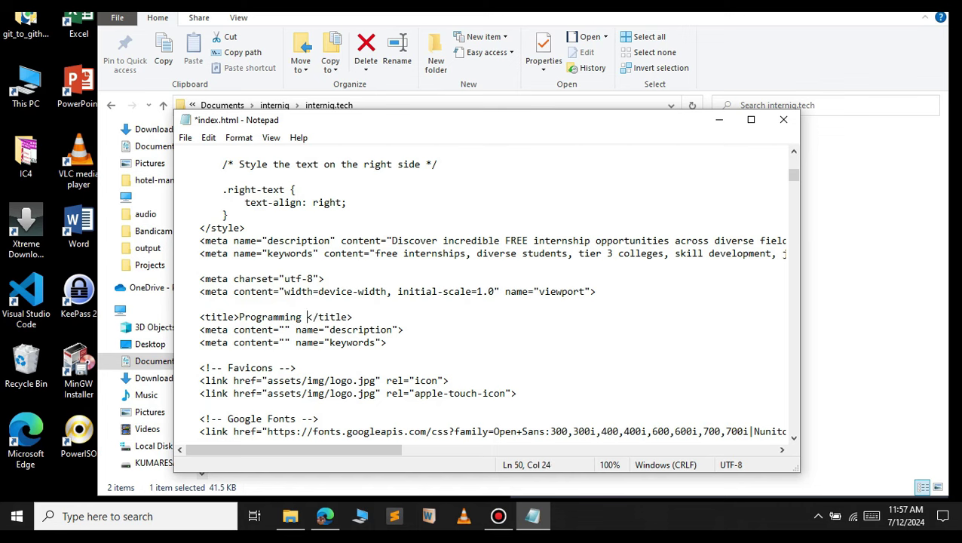
{"action": "type", "text": "rial"}
{"action": "key", "text": "ctrl+s"}
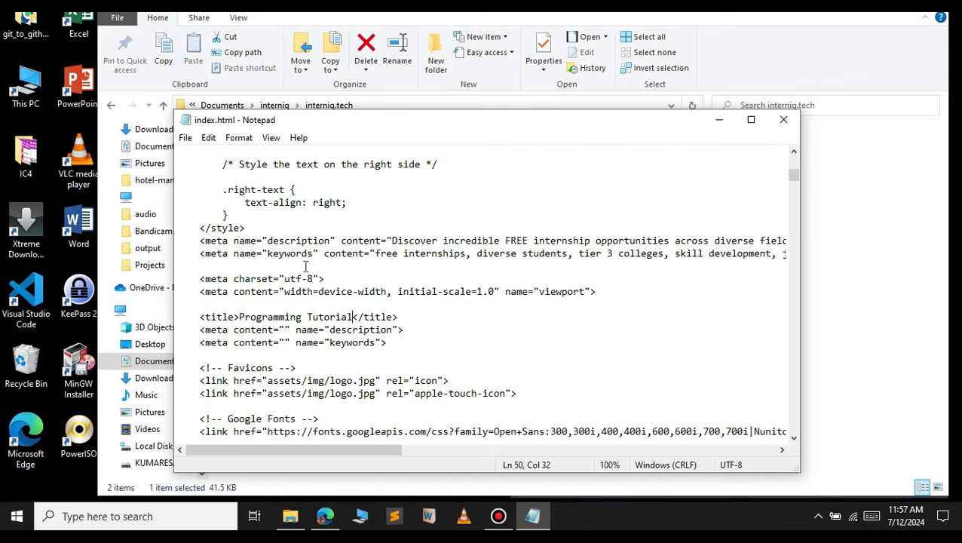
{"action": "left_click", "coordinate": [783, 120]}
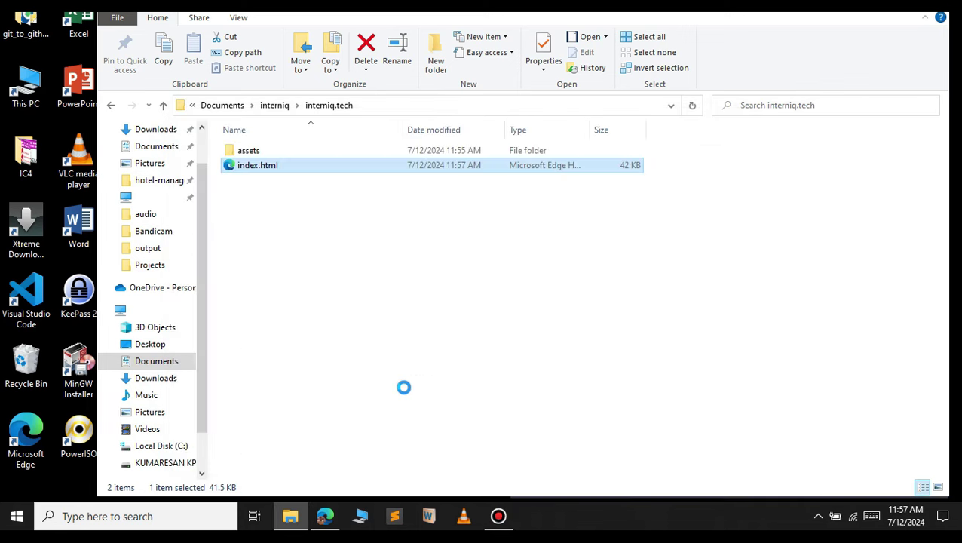
Refresh the local index.html in Edge, then select index.html and the assets folder in File Explorer
{"action": "left_click", "coordinate": [325, 515]}
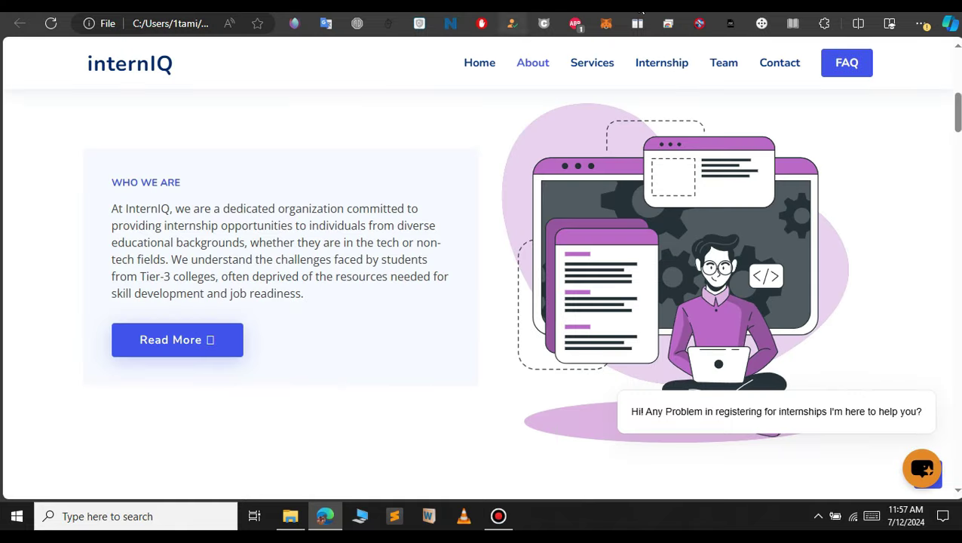
{"action": "left_click", "coordinate": [57, 32]}
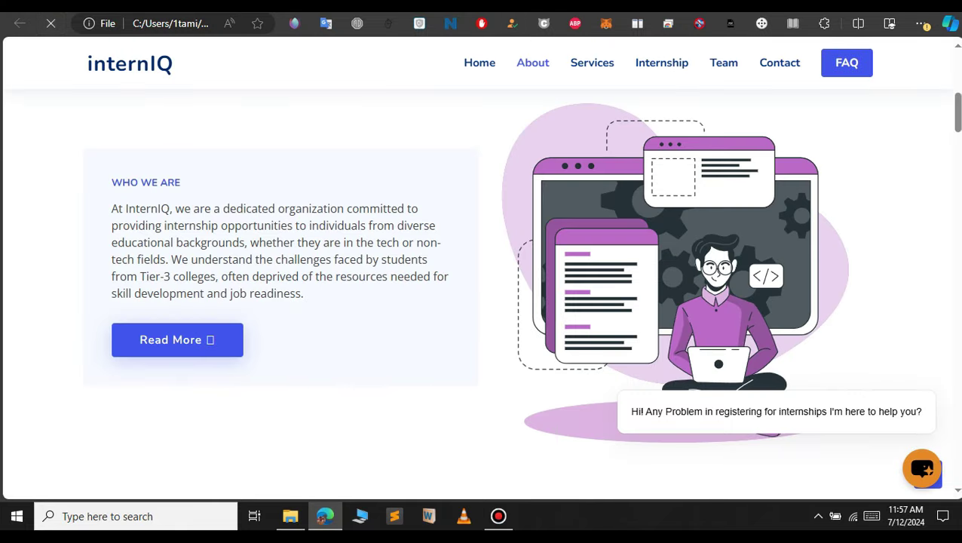
{"action": "key", "text": "alt+Tab"}
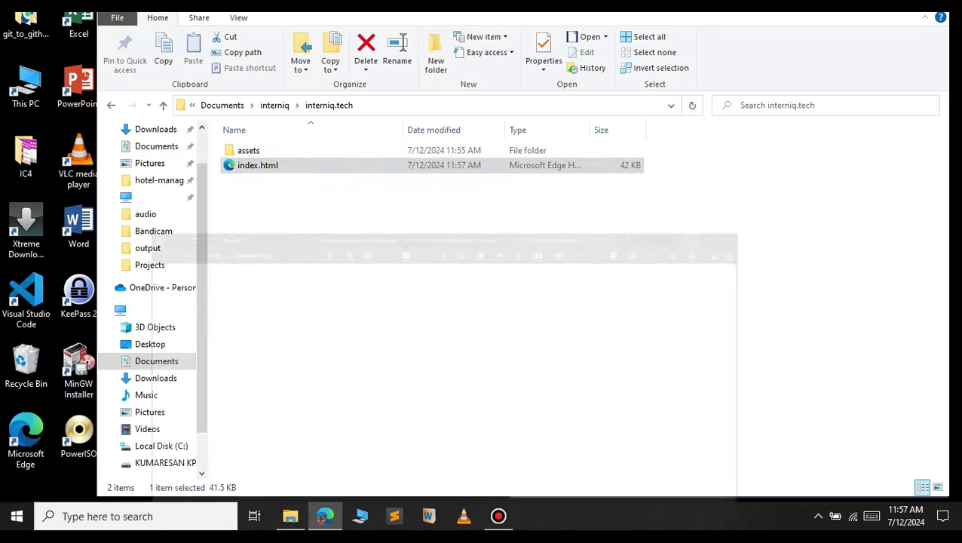
{"action": "left_click", "coordinate": [323, 159]}
{"action": "double_click", "coordinate": [322, 152]}
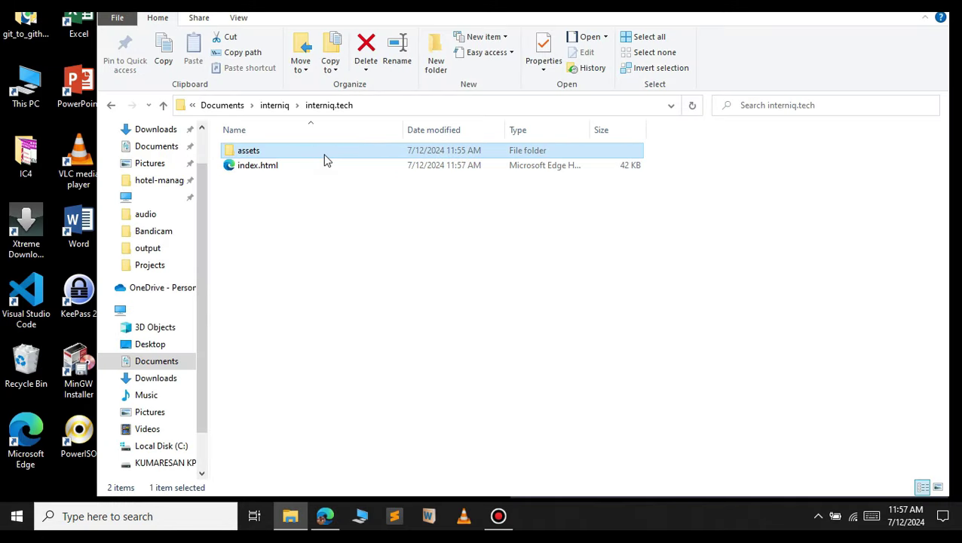
Open the assets folder and look inside the css subfolder before returning to assets
{"action": "double_click", "coordinate": [324, 159]}
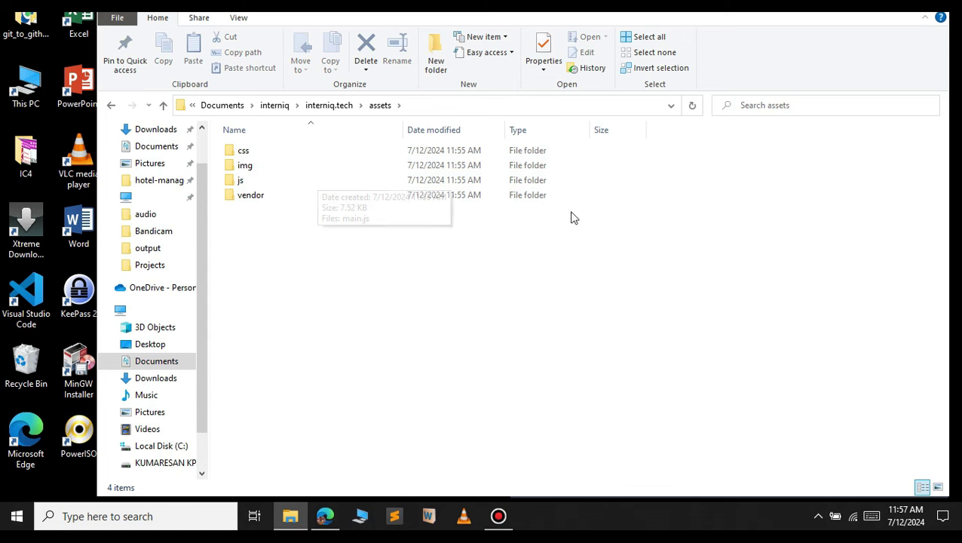
{"action": "left_click", "coordinate": [260, 150]}
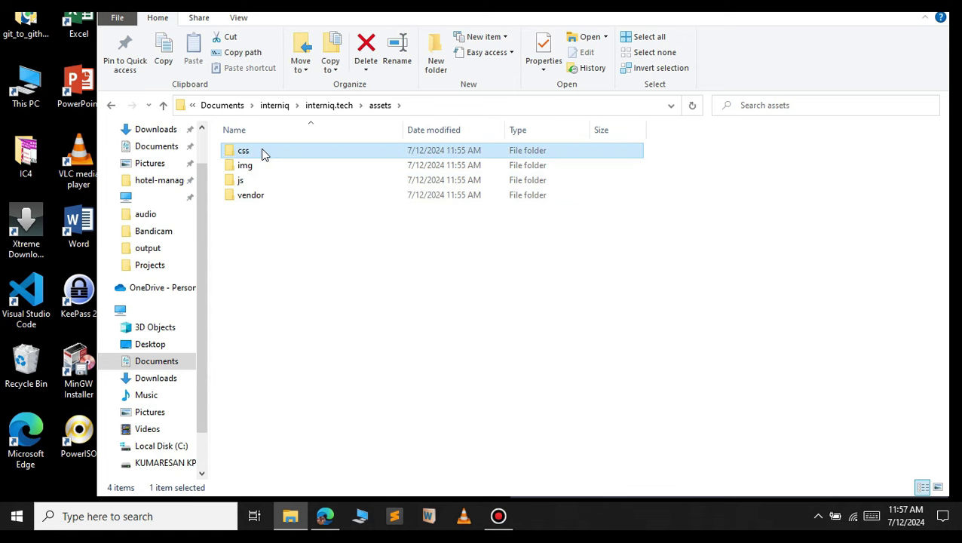
{"action": "double_click", "coordinate": [263, 154]}
{"action": "left_click", "coordinate": [111, 104]}
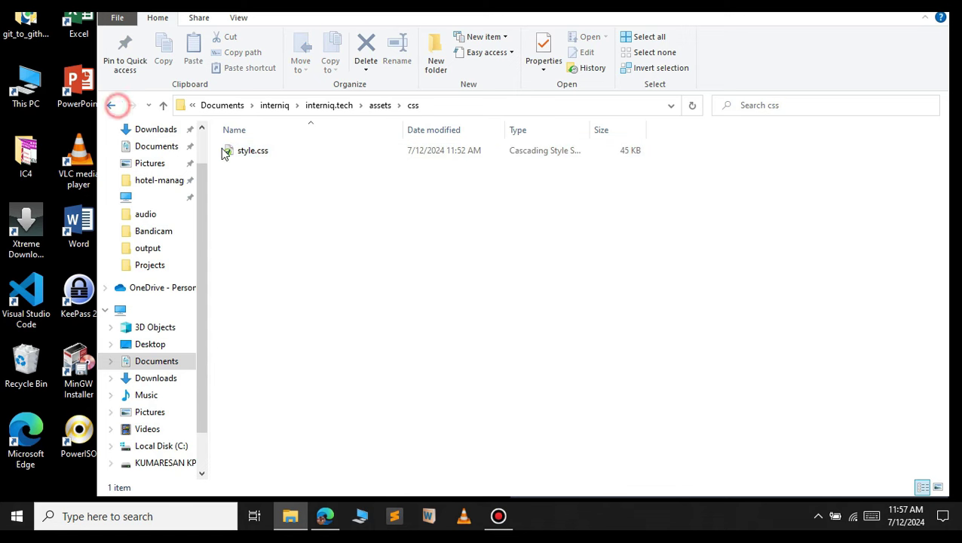
Open the img folder of 14 image files and select footer-bg.png
{"action": "left_click", "coordinate": [325, 166]}
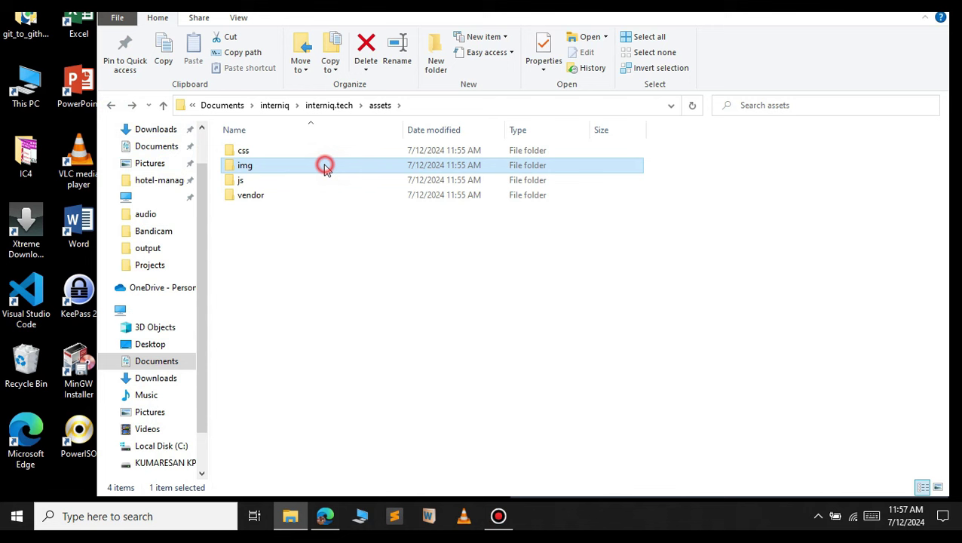
{"action": "left_click", "coordinate": [324, 165]}
{"action": "double_click", "coordinate": [325, 166]}
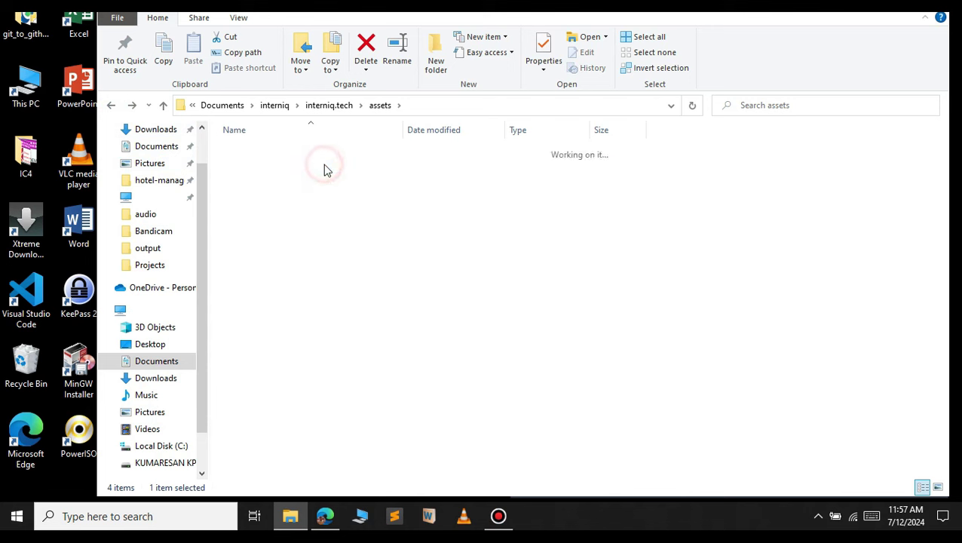
{"action": "left_click_drag", "start_coordinate": [741, 366], "coordinate": [305, 150]}
{"action": "left_click", "coordinate": [272, 213]}
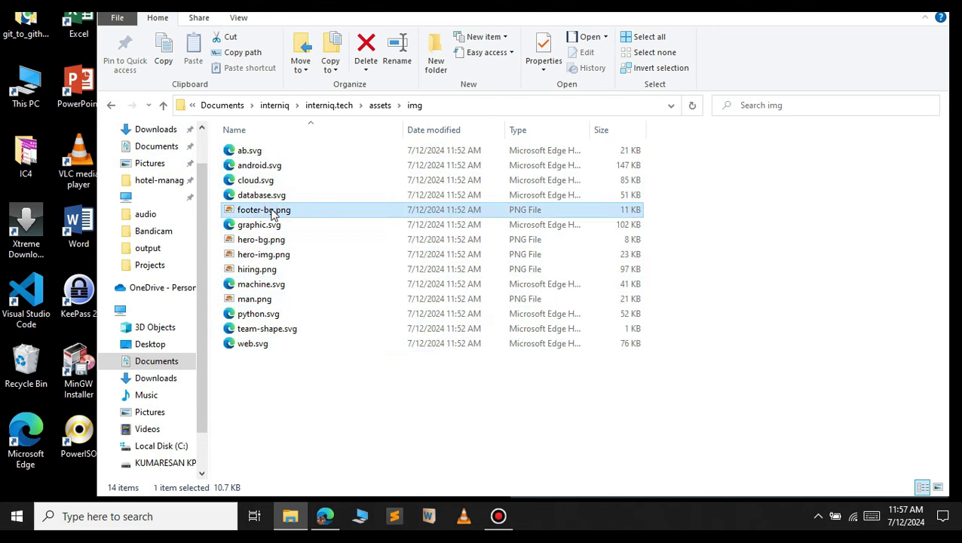
{"action": "double_click", "coordinate": [271, 211]}
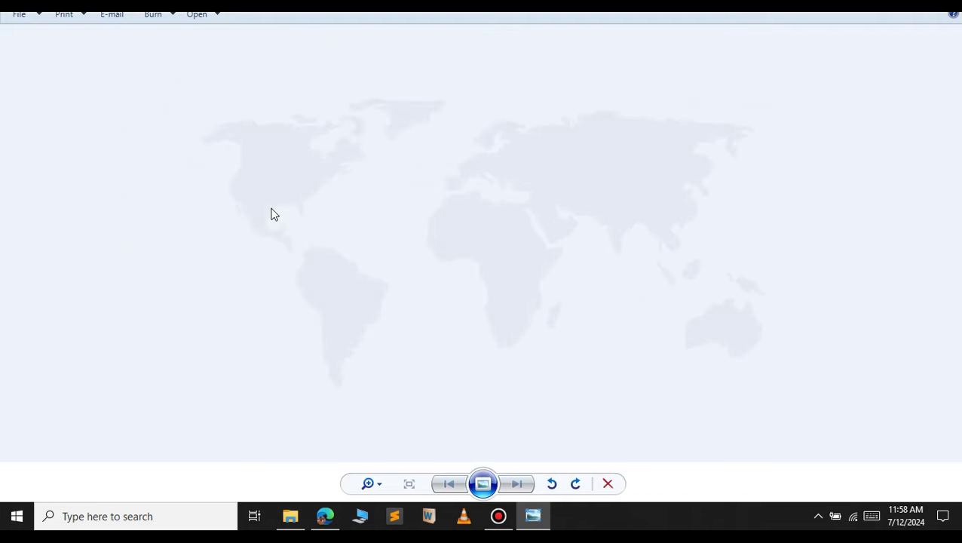
{"action": "key", "text": "alt+F4"}
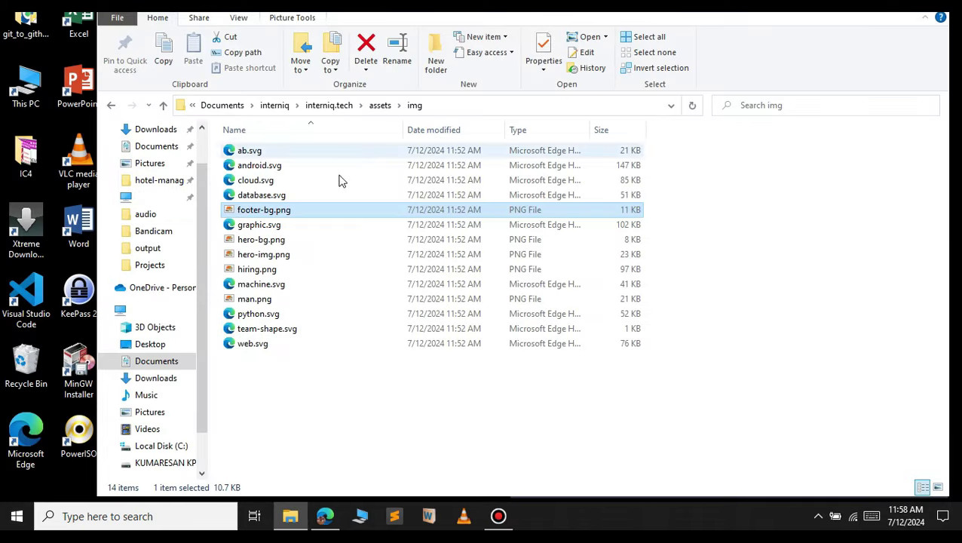
{"action": "left_click", "coordinate": [275, 256]}
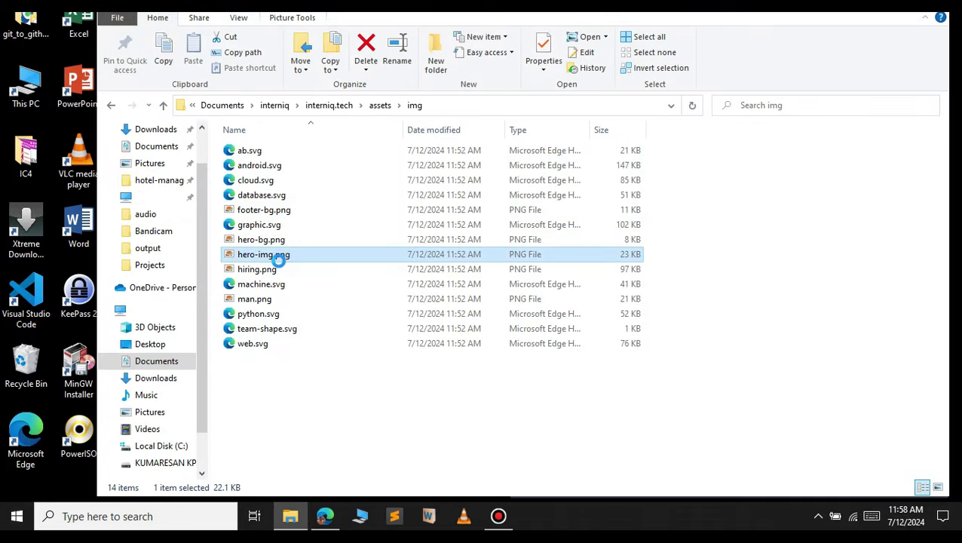
{"action": "left_click", "coordinate": [274, 256]}
{"action": "left_click", "coordinate": [337, 255]}
{"action": "double_click", "coordinate": [340, 257]}
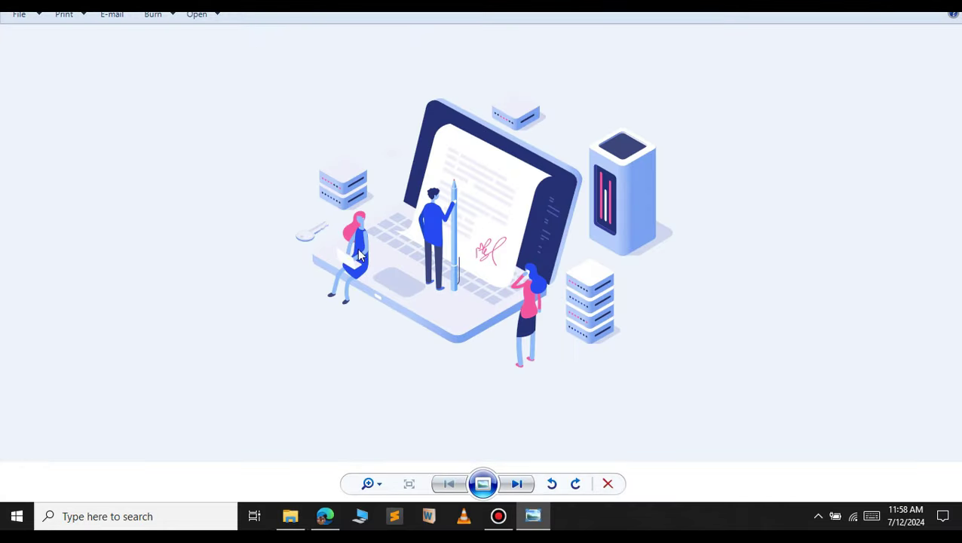
{"action": "scroll", "coordinate": [397, 253], "scroll_direction": "up", "scroll_amount": 3}
{"action": "scroll", "coordinate": [399, 250], "scroll_direction": "down", "scroll_amount": 2}
{"action": "scroll", "coordinate": [399, 249], "scroll_direction": "up", "scroll_amount": 1}
{"action": "scroll", "coordinate": [391, 256], "scroll_direction": "down", "scroll_amount": 2}
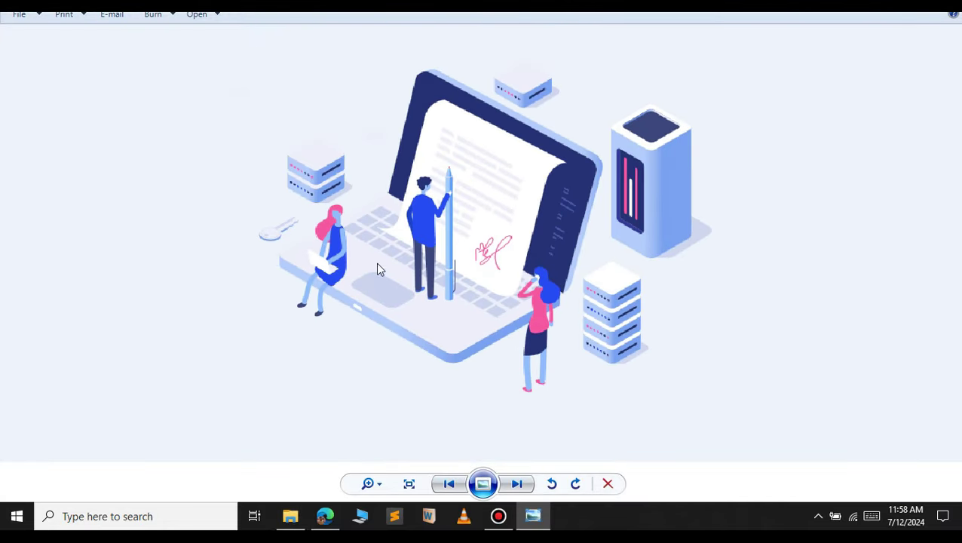
{"action": "key", "text": "alt+F4"}
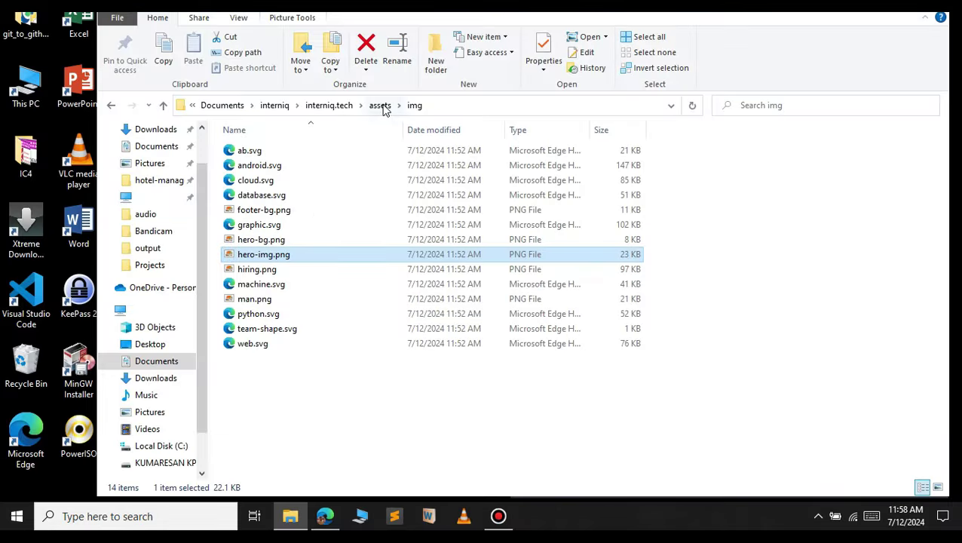
Go up to assets, enter the js folder and open main.js in Notepad
{"action": "key", "text": "alt+Up"}
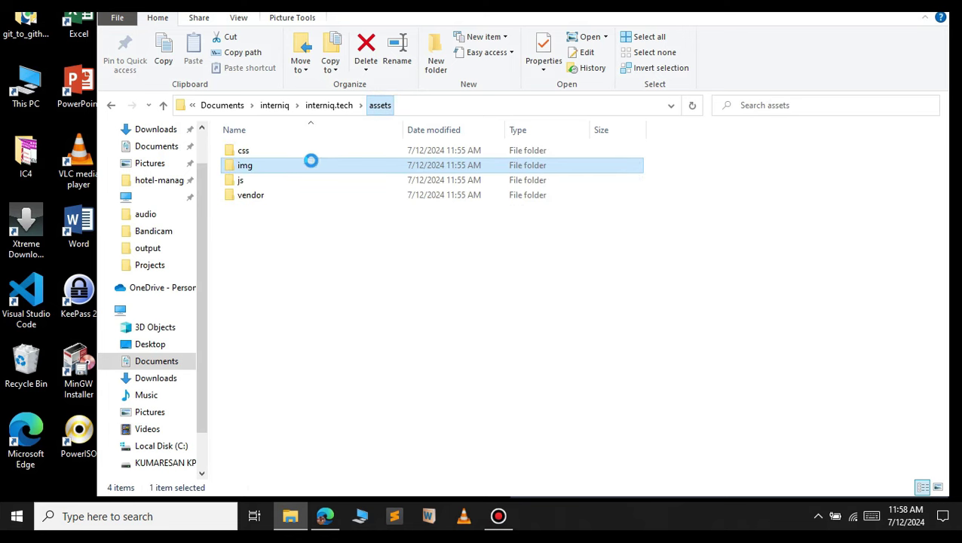
{"action": "double_click", "coordinate": [296, 186]}
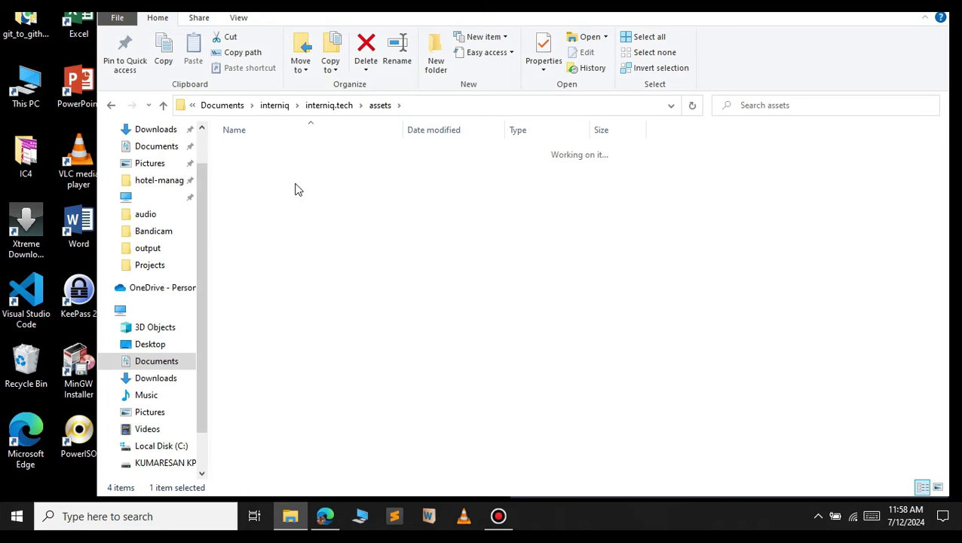
{"action": "left_click", "coordinate": [300, 153]}
{"action": "right_click", "coordinate": [300, 153]}
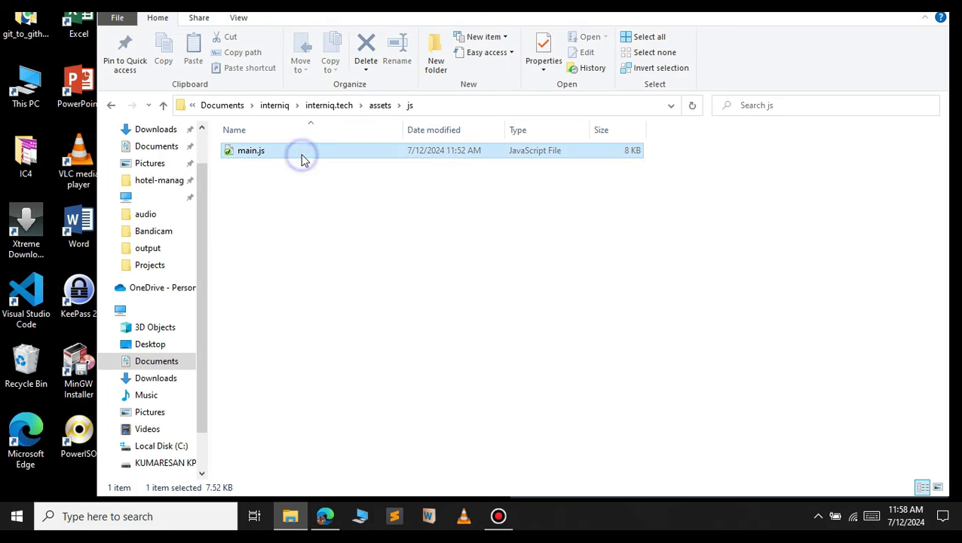
{"action": "left_click", "coordinate": [133, 136]}
Scroll through main.js's slider and portfolio filter code, then close Notepad
{"action": "scroll", "coordinate": [211, 265], "scroll_direction": "down", "scroll_amount": 20}
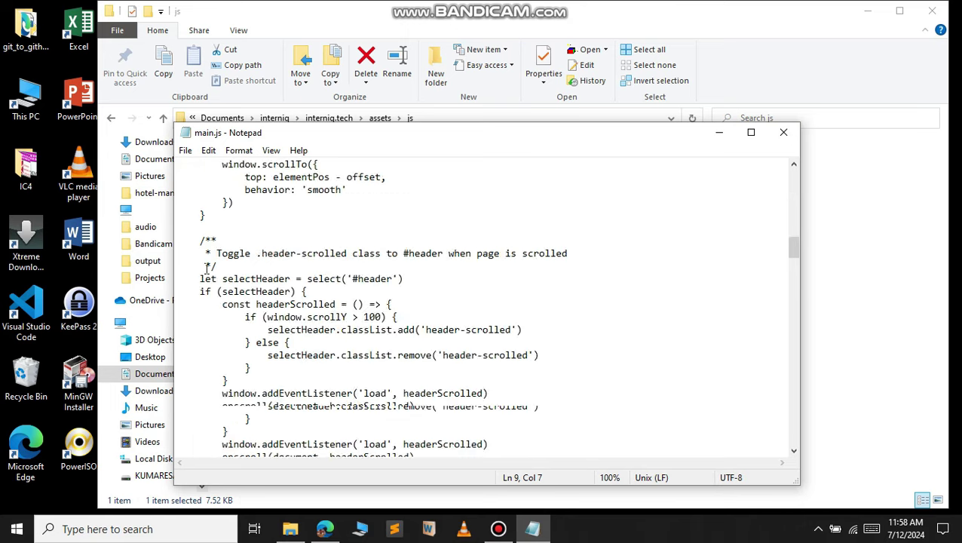
{"action": "scroll", "coordinate": [203, 268], "scroll_direction": "down", "scroll_amount": 20}
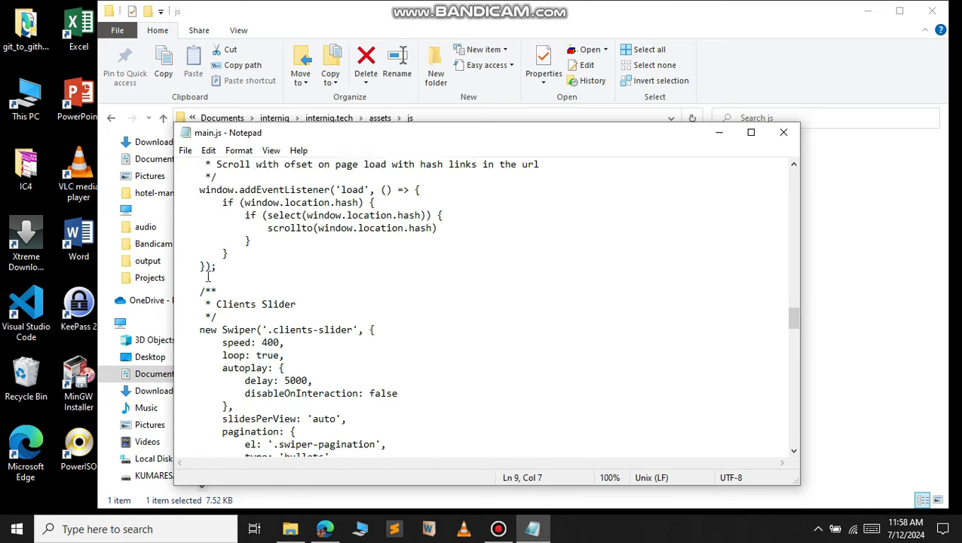
{"action": "scroll", "coordinate": [436, 235], "scroll_direction": "down", "scroll_amount": 4}
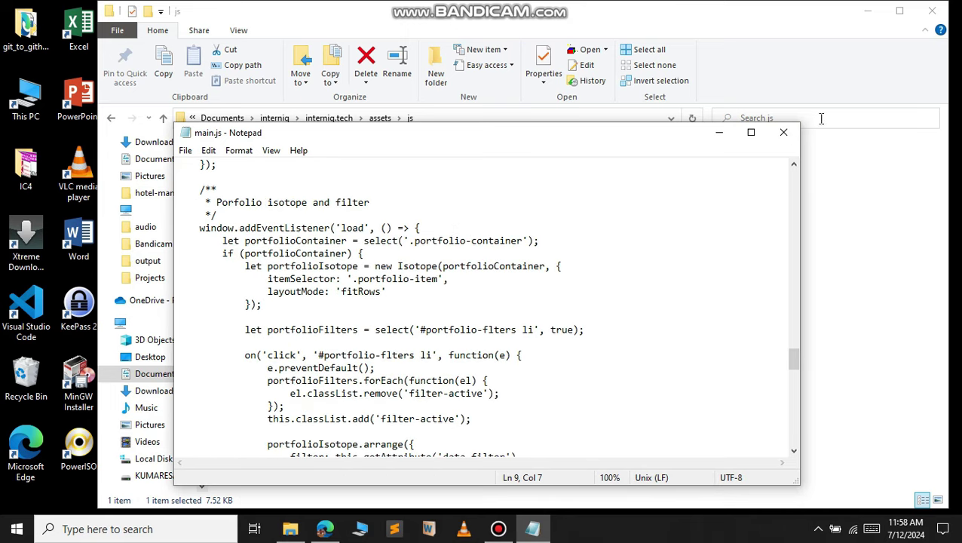
{"action": "left_click", "coordinate": [783, 132]}
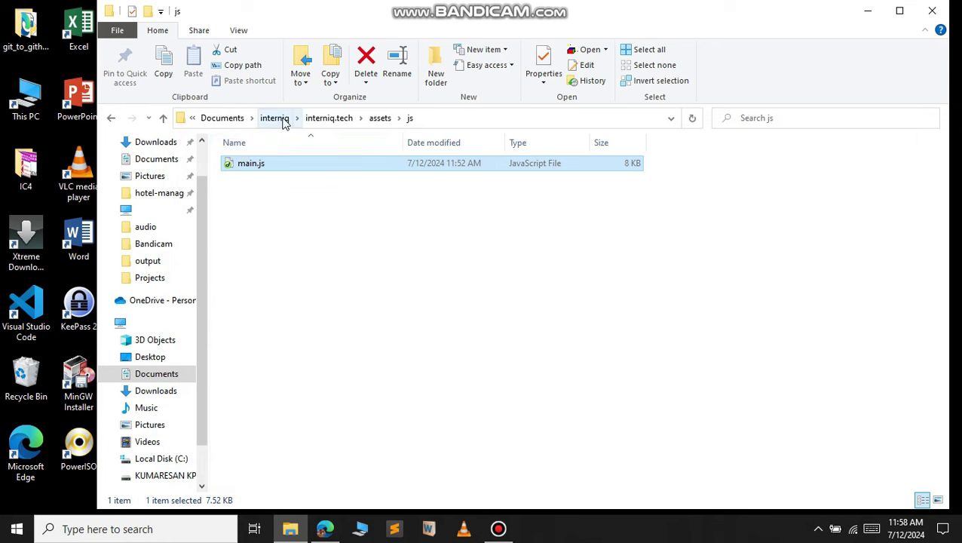
Return to the top-level interniq.tech folder showing assets and index.html
{"action": "left_click", "coordinate": [343, 118]}
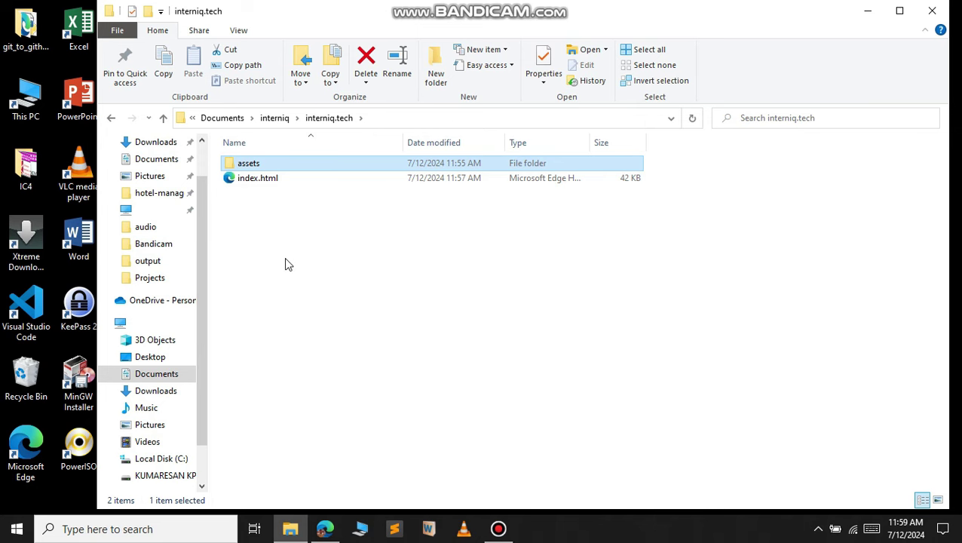
{"action": "left_click", "coordinate": [498, 528]}
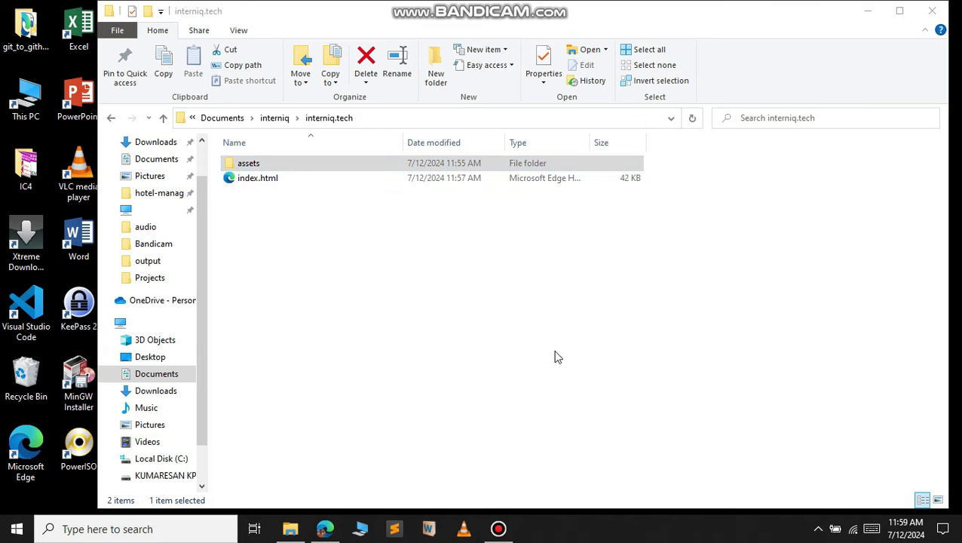